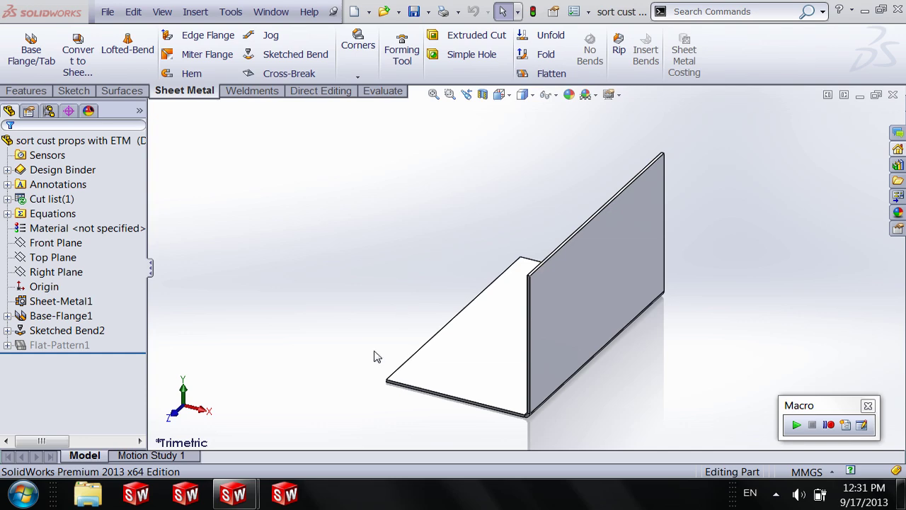
Step: Add a custom property named Finish with value Polished to the sheet-metal part
mouse_move(233, 494)
left_click(332, 372)
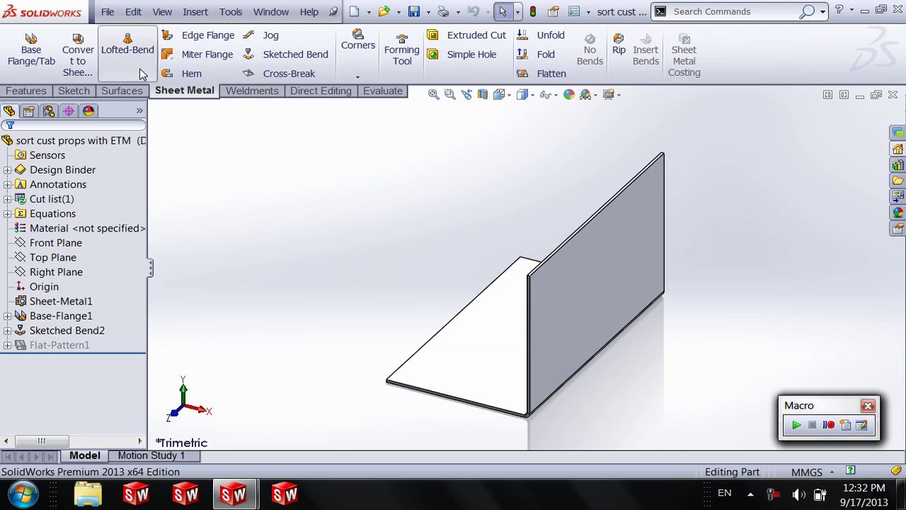
key("alt+f")
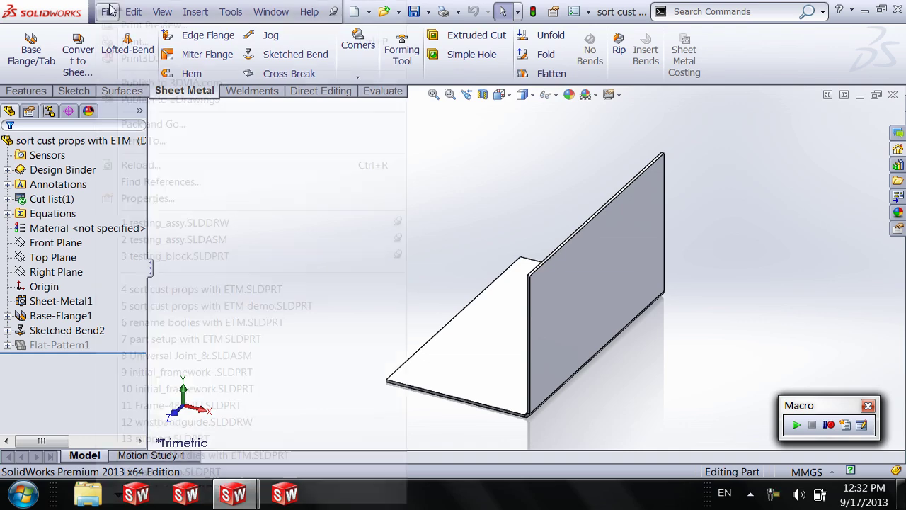
left_click(168, 202)
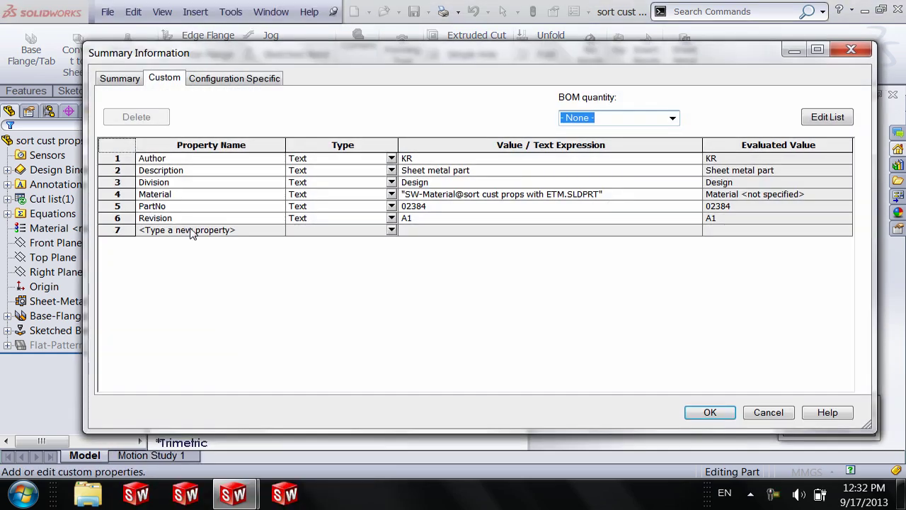
left_click(181, 231)
type("Finish")
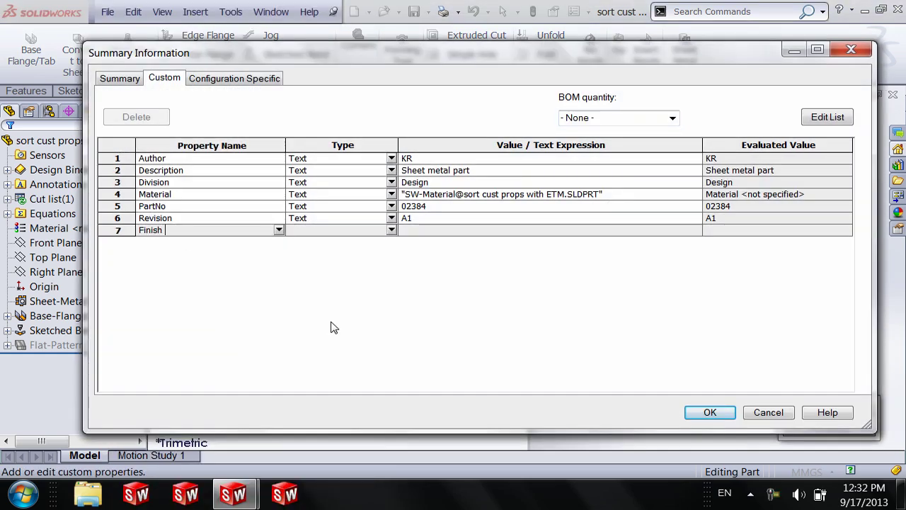
left_click(428, 230)
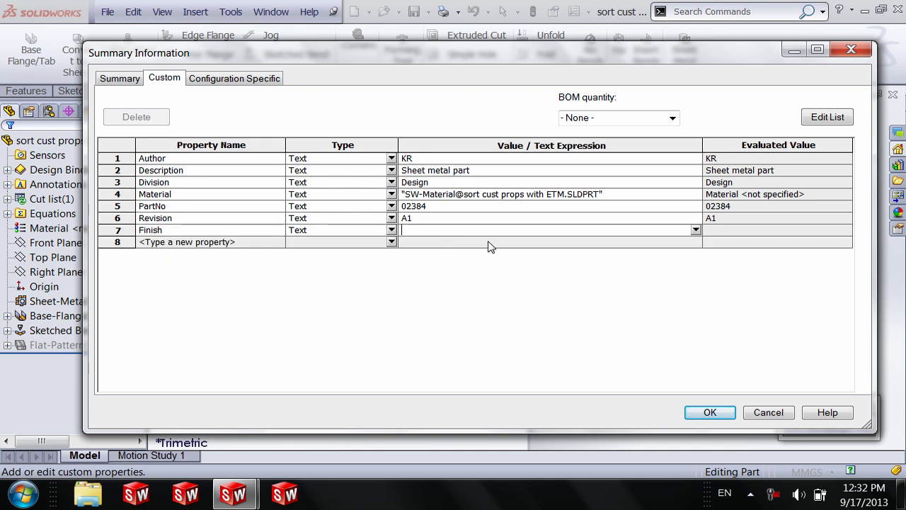
type("Polished")
key("Return")
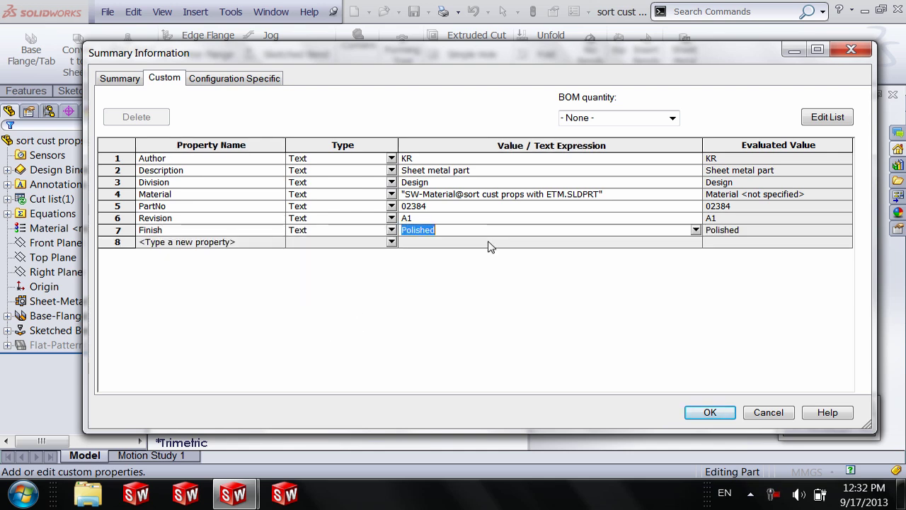
left_click(710, 412)
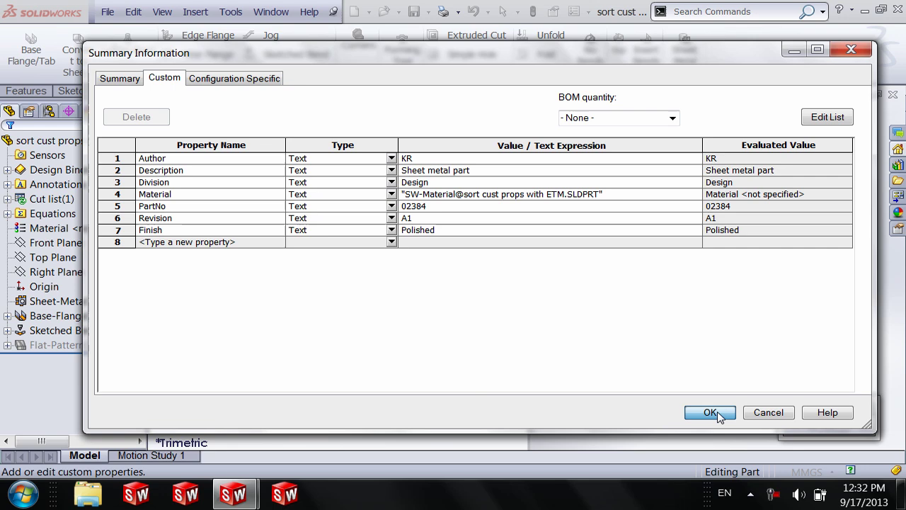
Step: Reopen the part's custom properties to review them, closing without changes
left_click(107, 12)
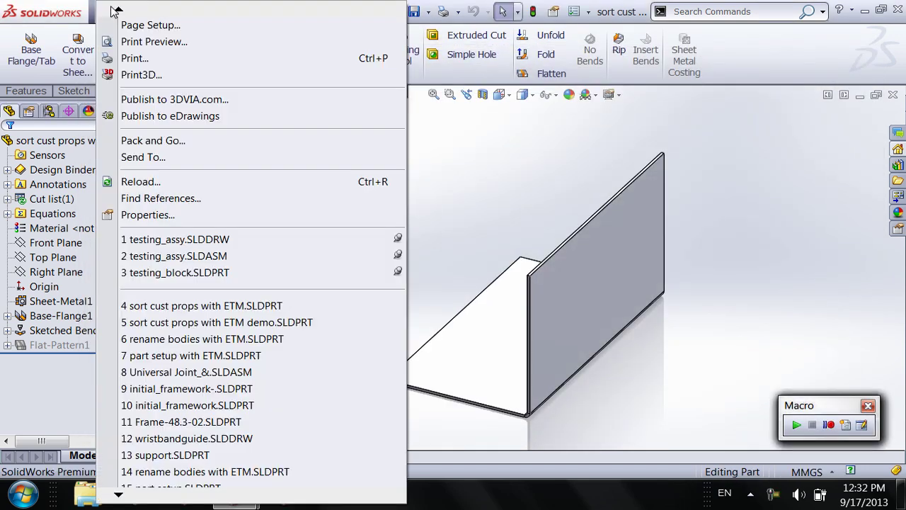
left_click(155, 214)
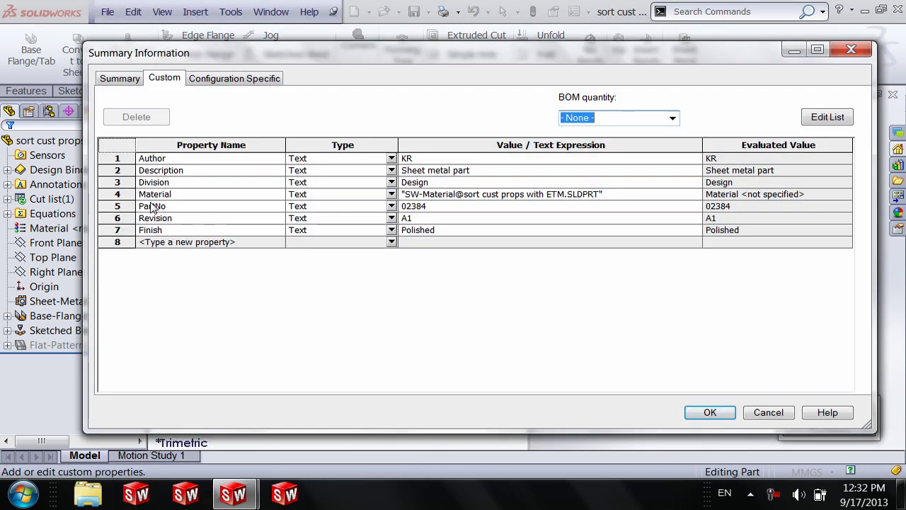
left_click(769, 412)
Step: Run the sort macro from the VBA editor and confirm the properties now list alphabetically
mouse_move(233, 494)
left_click(340, 393)
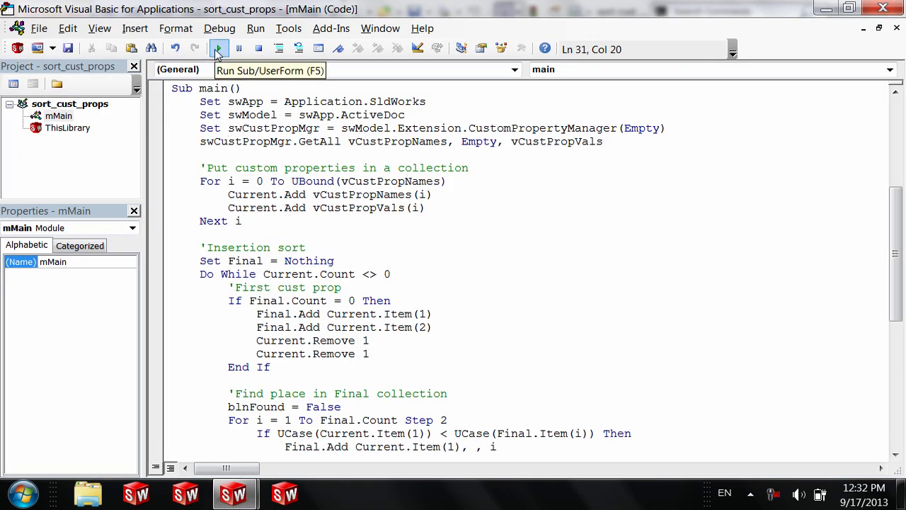
key("alt+Tab")
left_click(123, 11)
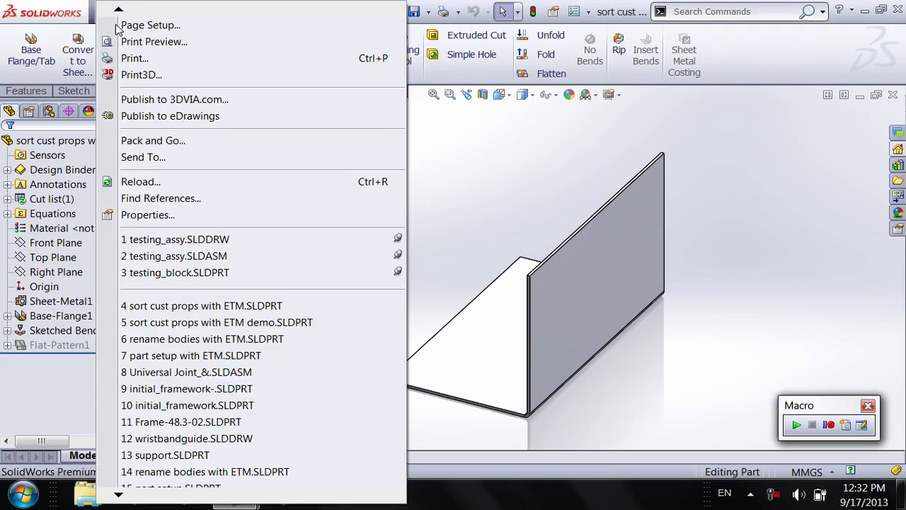
left_click(146, 215)
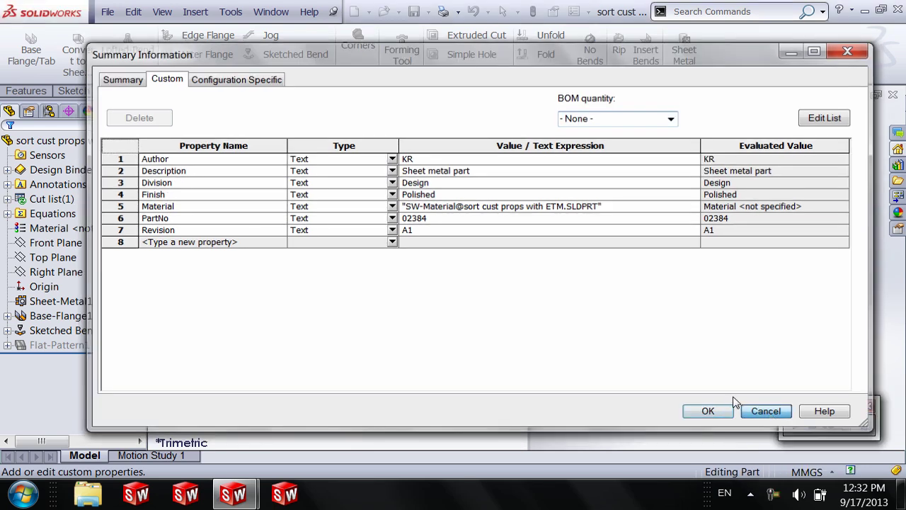
left_click(768, 413)
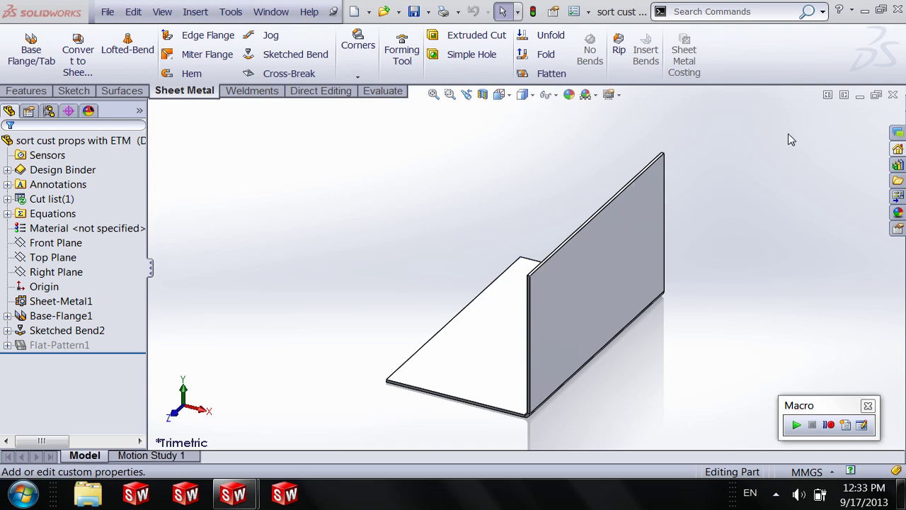
Step: Close the part without saving and reopen sort cust props with ETM.SLDPRT from recent files
left_click(892, 94)
left_click(478, 280)
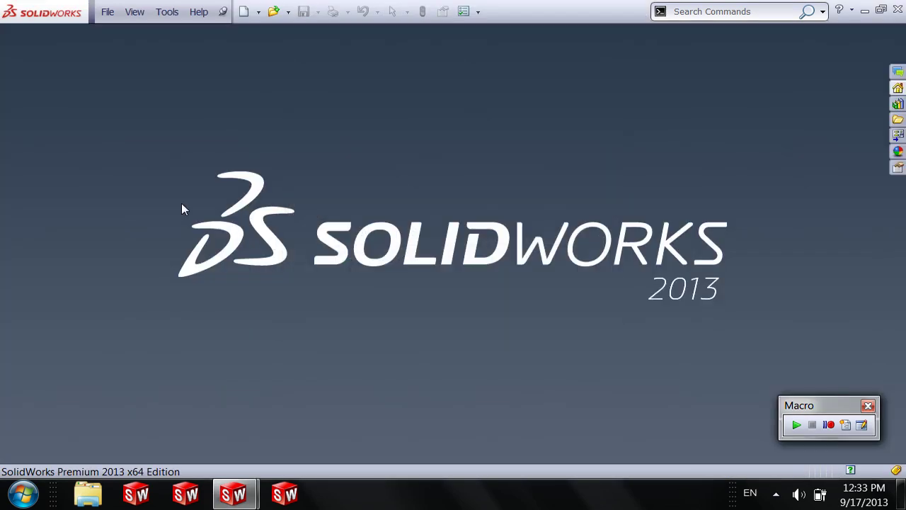
left_click(108, 13)
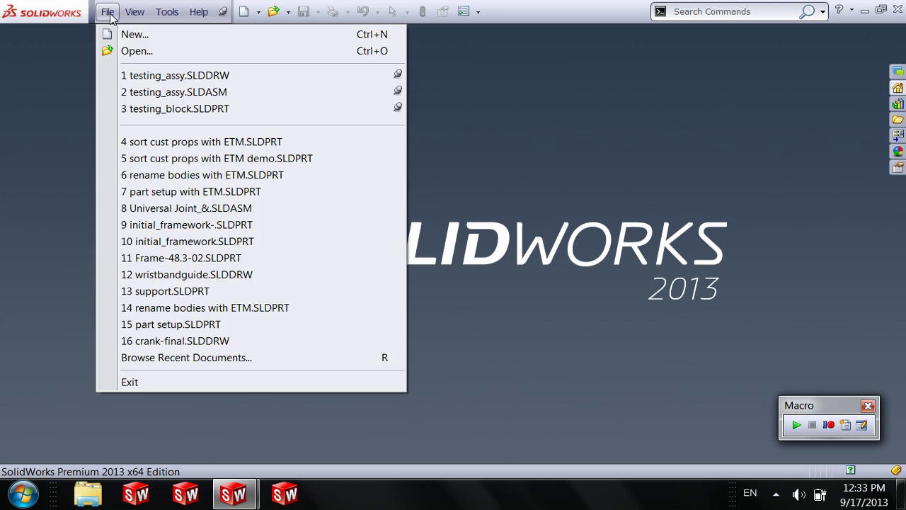
left_click(182, 143)
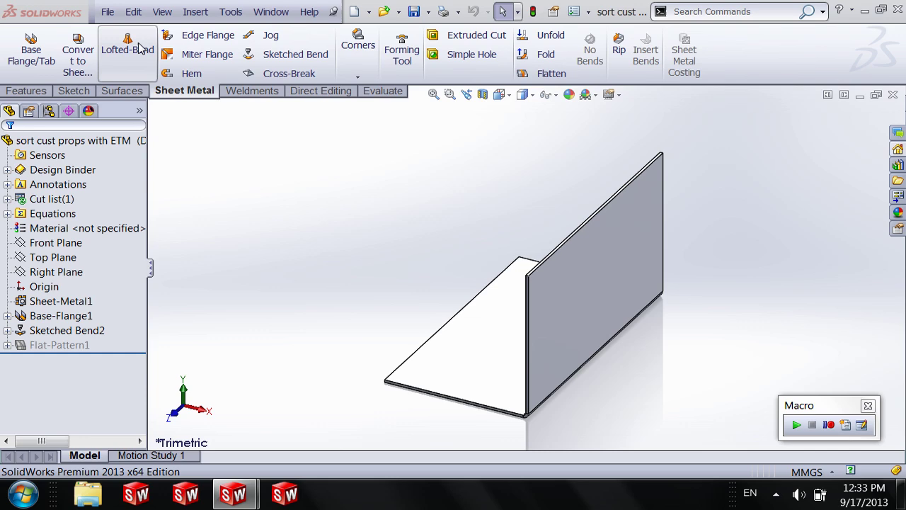
Step: Add the Finish = Polished custom property, then reopen the summary to check its sorted position
left_click(108, 13)
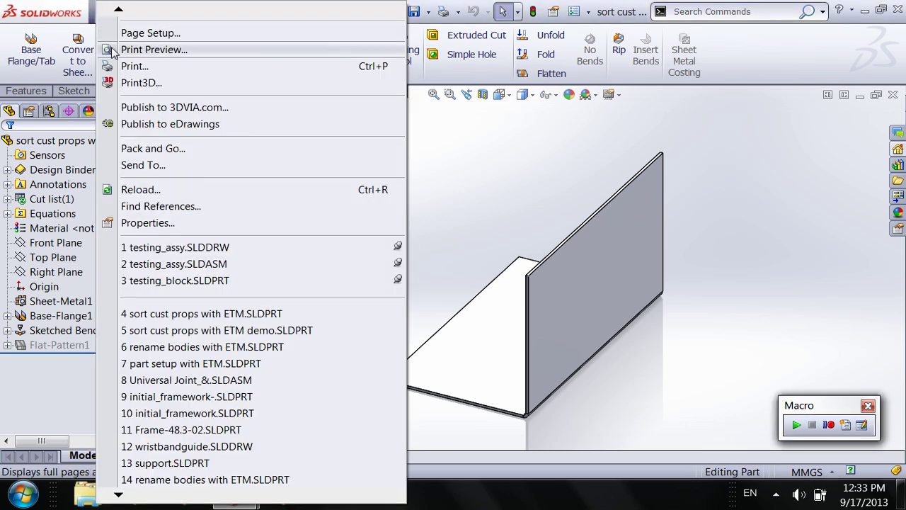
left_click(160, 224)
left_click(183, 232)
type("F")
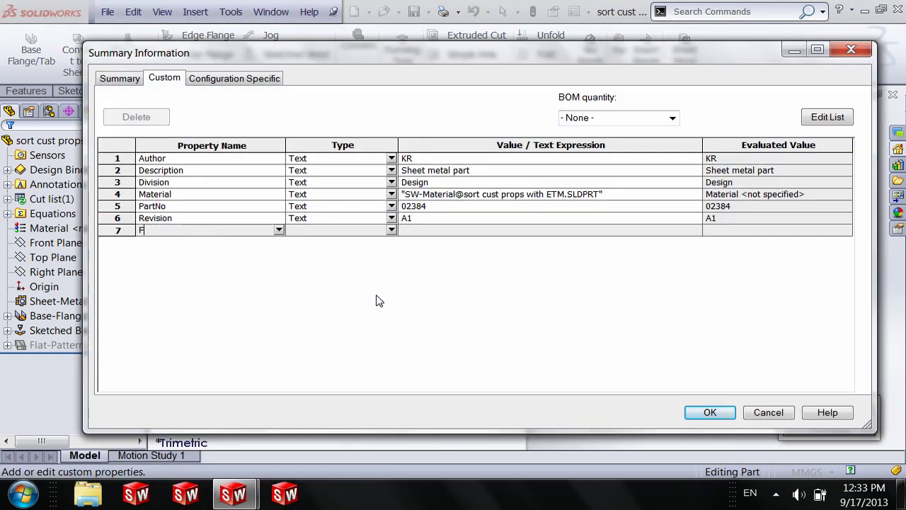
type("inished")
key("BackSpace")
key("BackSpace")
key("Tab")
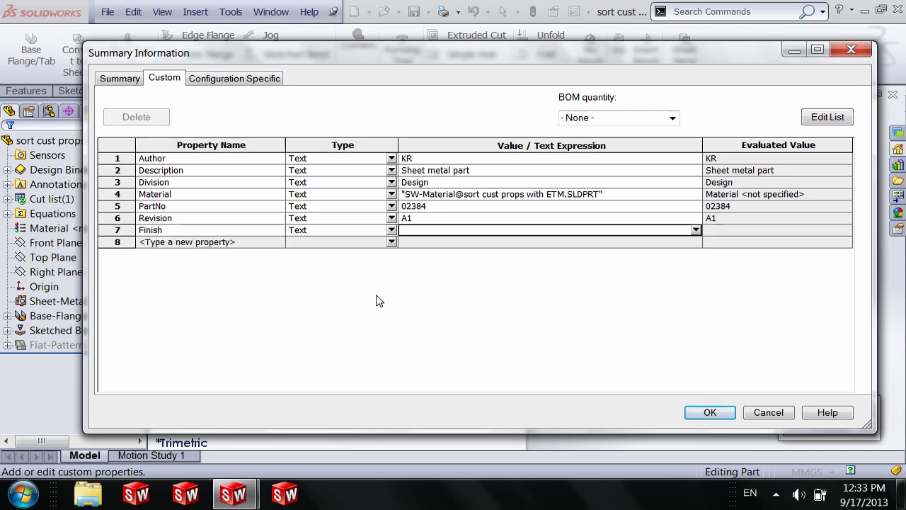
type("Polished")
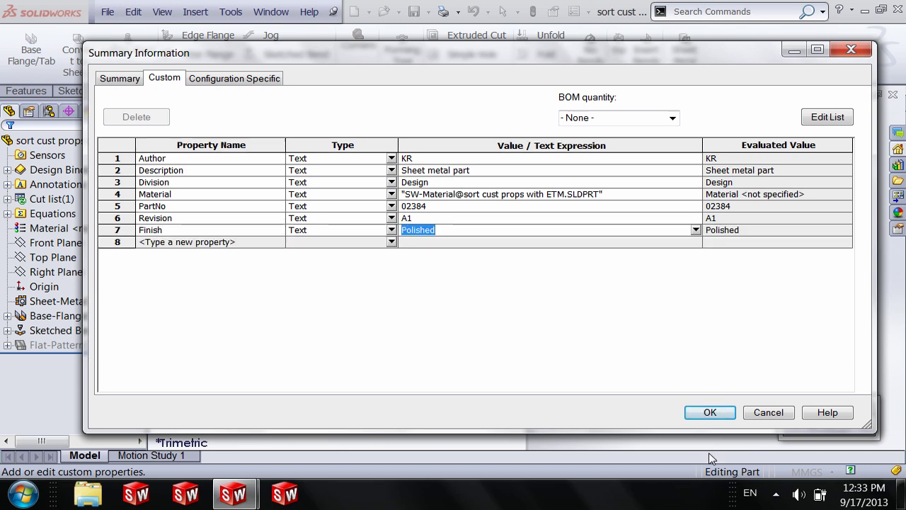
left_click(710, 414)
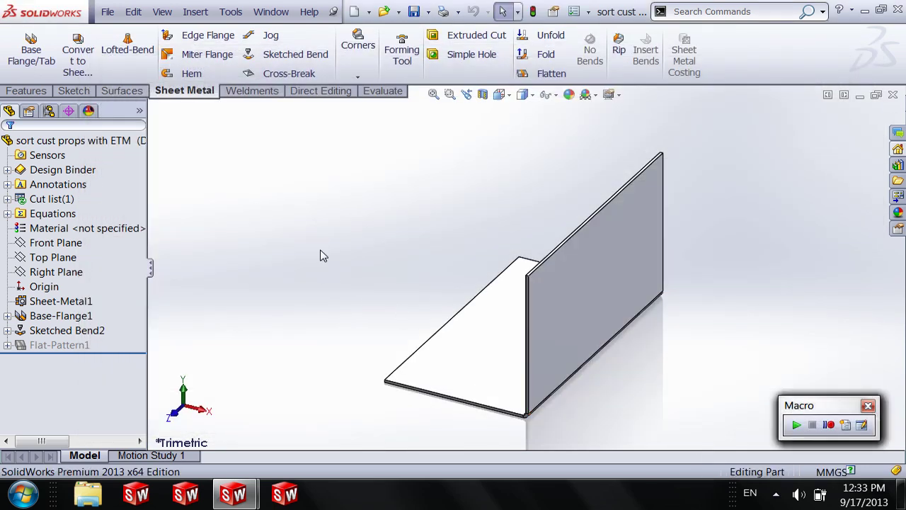
left_click(108, 13)
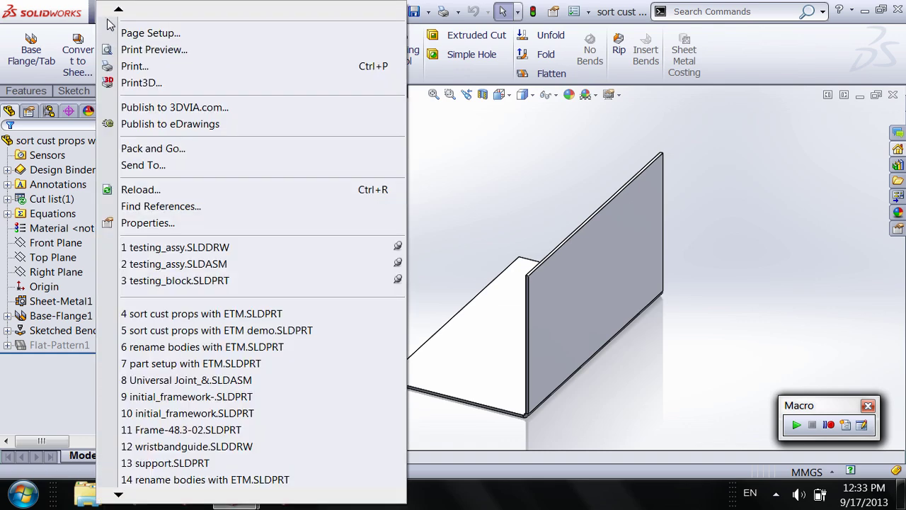
left_click(145, 223)
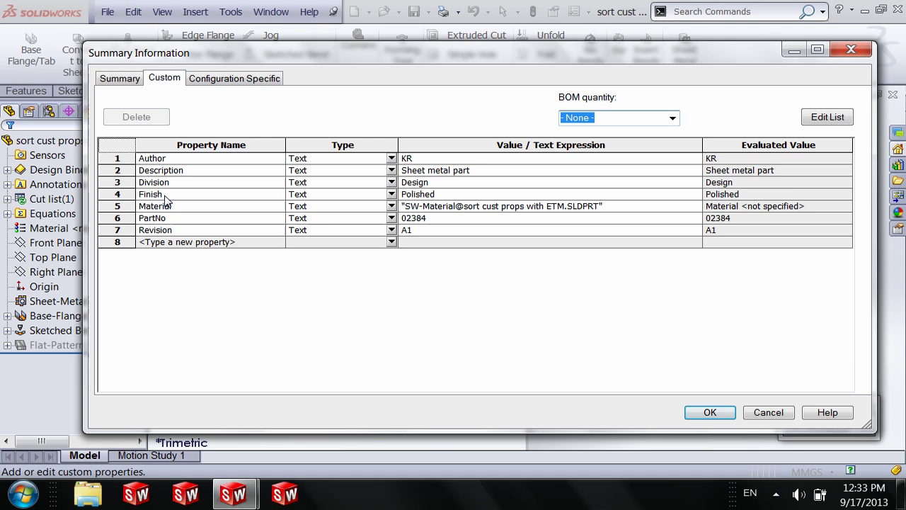
Step: Close the properties summary and the part, then open sort cust props with ETM demo.SLDPRT
left_click(710, 412)
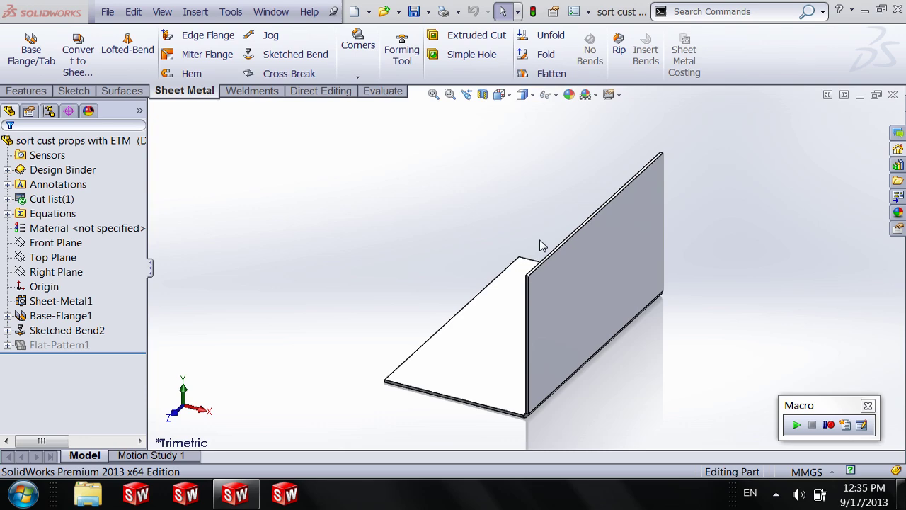
key("ctrl+w")
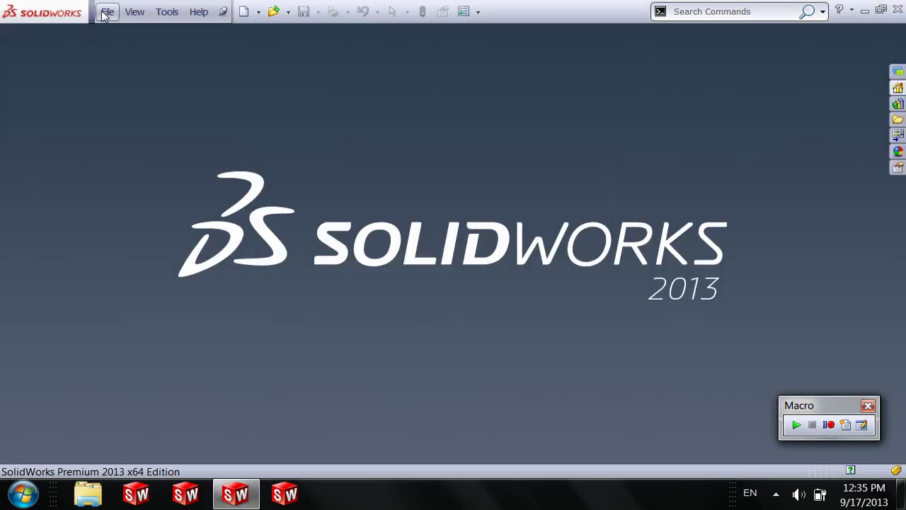
left_click(108, 11)
left_click(217, 159)
left_click(107, 12)
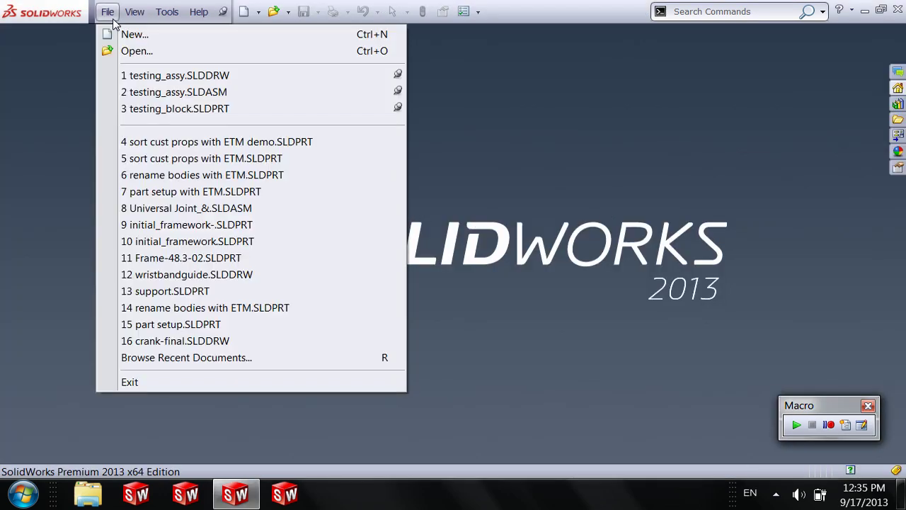
left_click(255, 141)
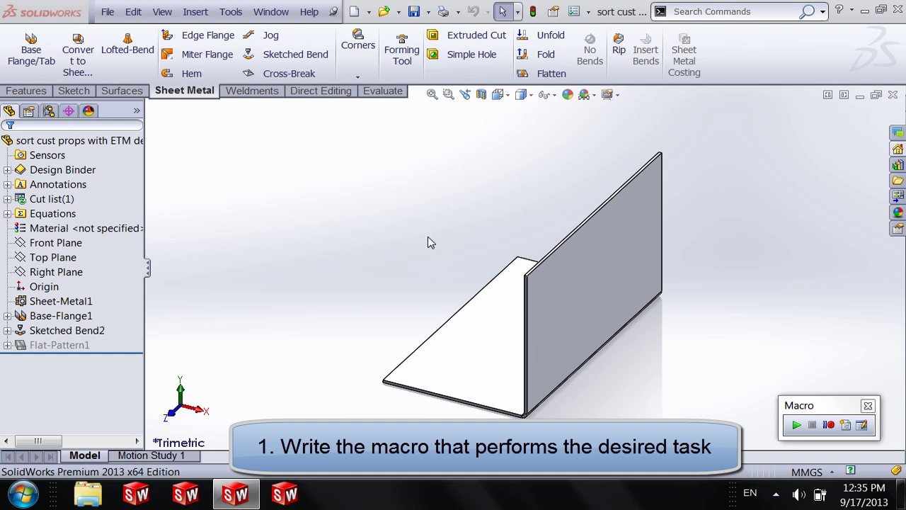
Step: Open the sort cust props.swp macro from the Desktop in the VBA editor
left_click(862, 425)
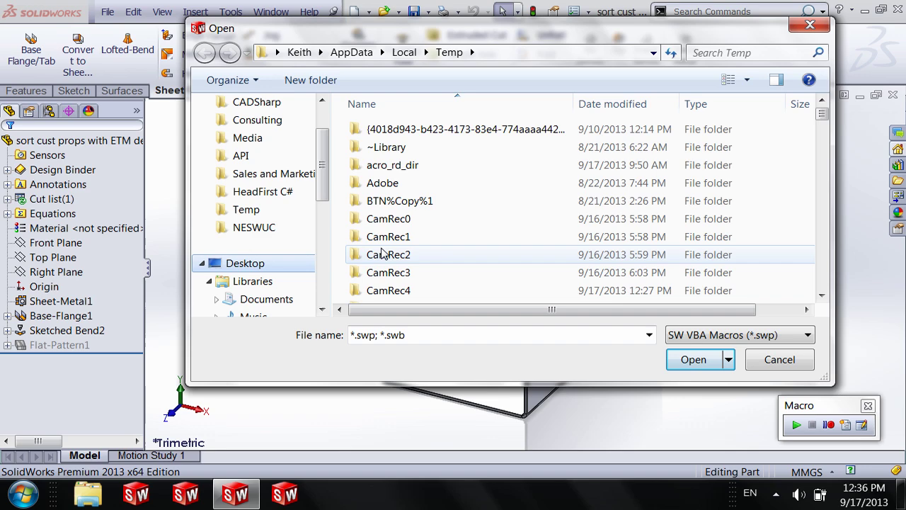
left_click(423, 272)
scroll(423, 272, "down", 1)
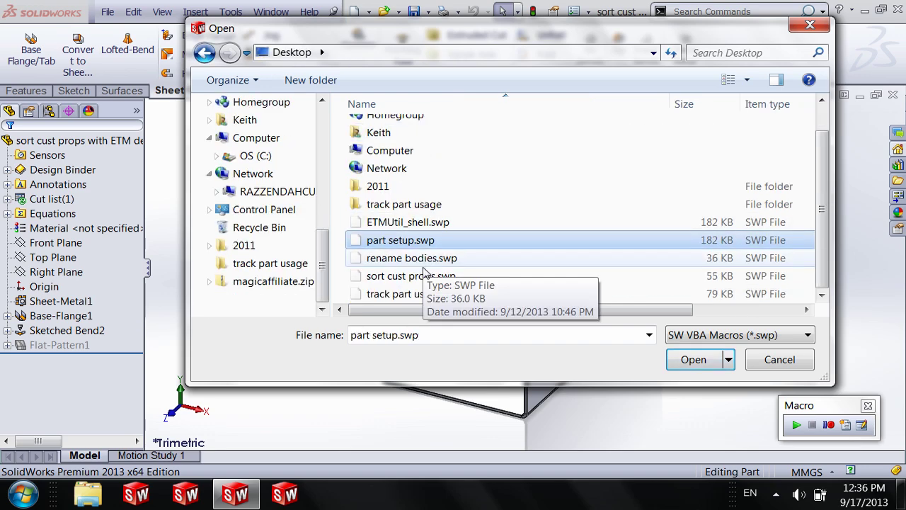
double_click(398, 274)
scroll(369, 234, "up", 5)
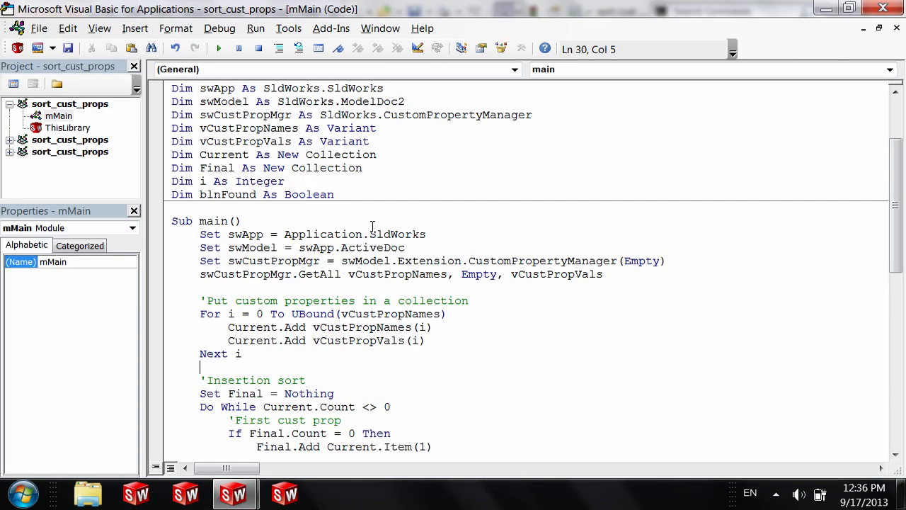
scroll(369, 234, "down", 3)
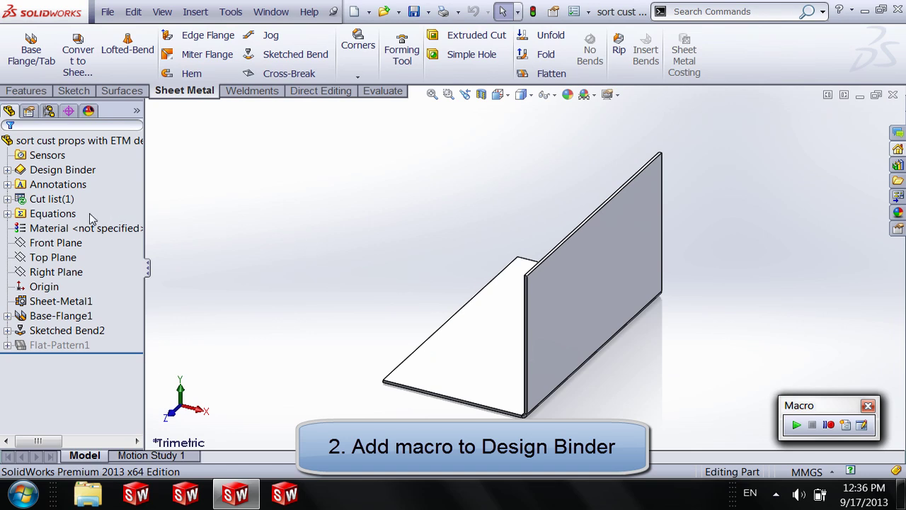
Step: Add sort cust props.swp from the Desktop as a Design Binder attachment beside Design Journal.doc
left_click(7, 170)
right_click(74, 175)
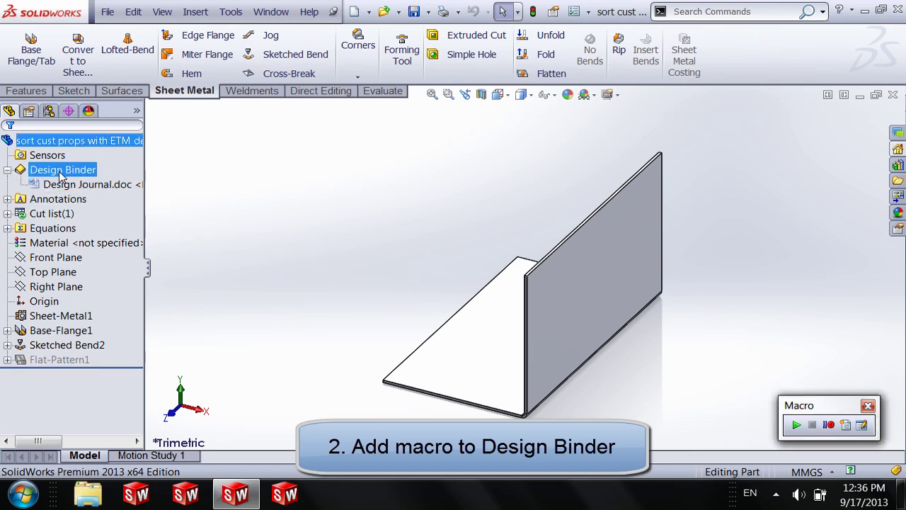
left_click(117, 182)
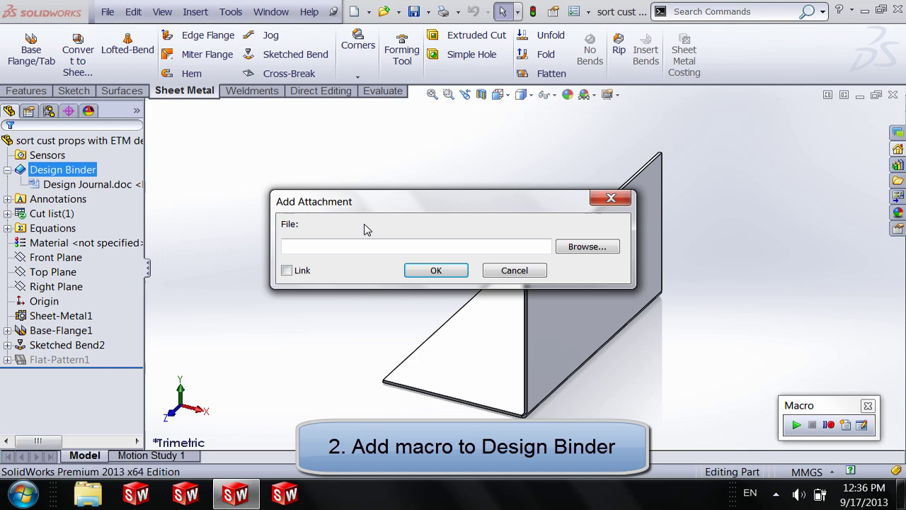
left_click(578, 248)
left_click(283, 264)
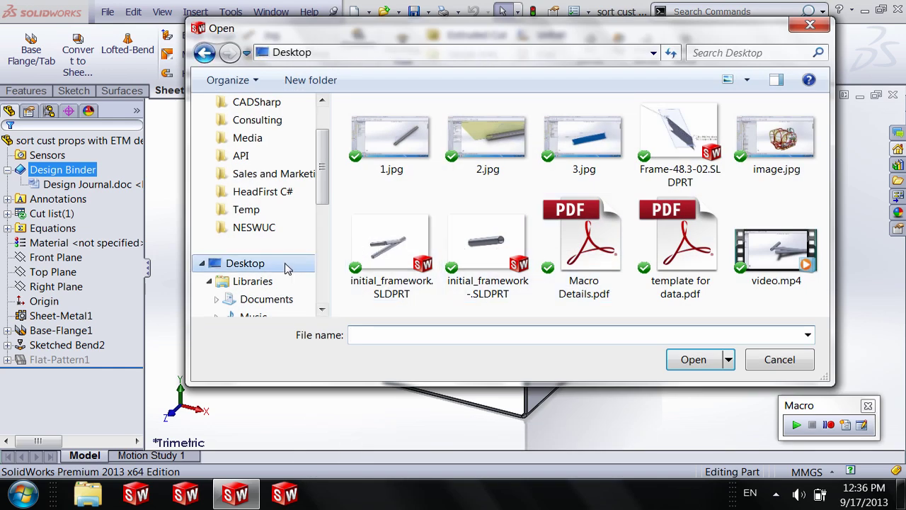
left_click(513, 259)
scroll(513, 259, "down", 10)
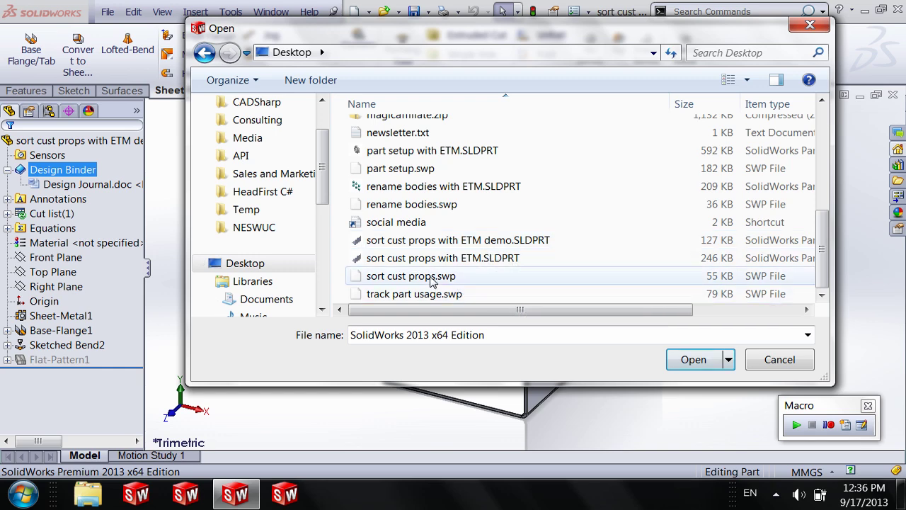
double_click(433, 281)
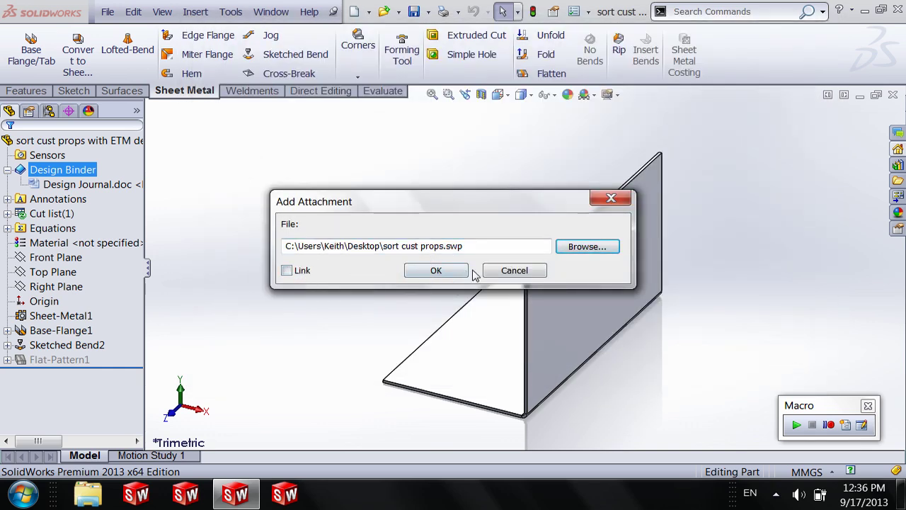
left_click(439, 274)
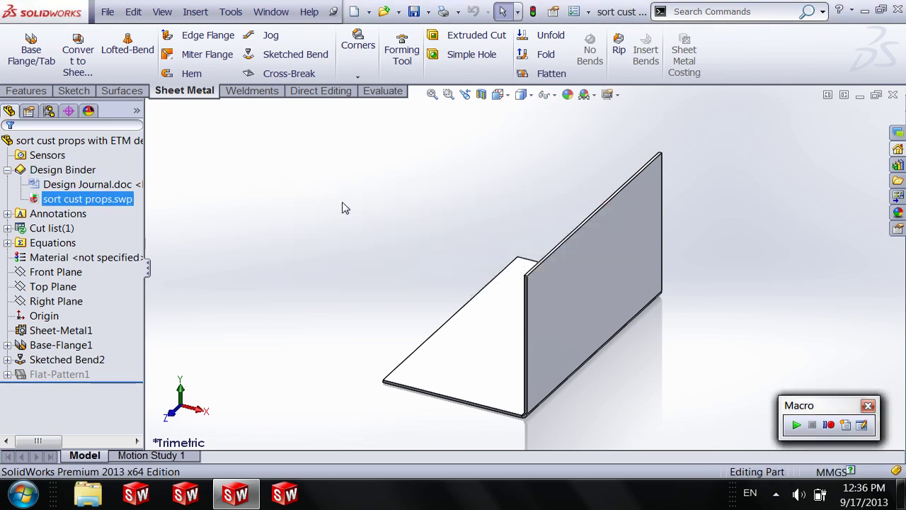
left_click(78, 181)
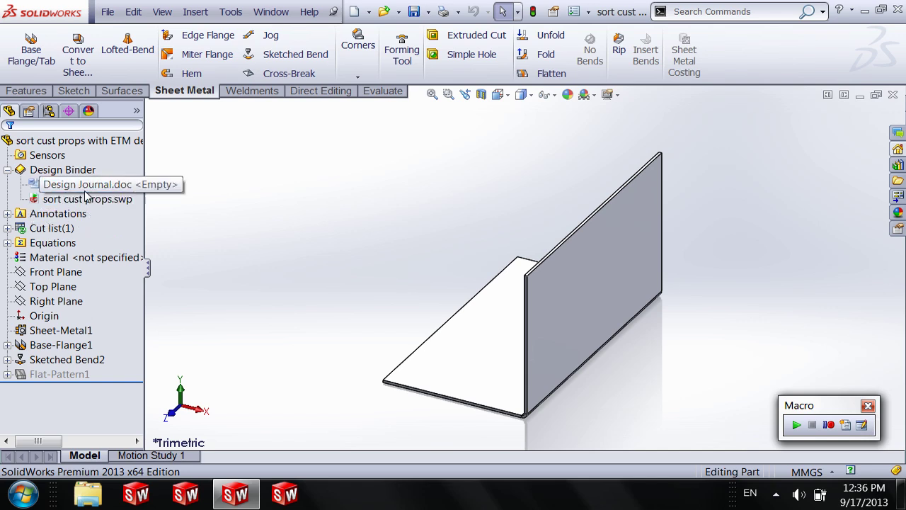
Step: Expand the Equations folder and open Manage Equations, showing the Thickness = 0.74 equation
left_click(85, 199)
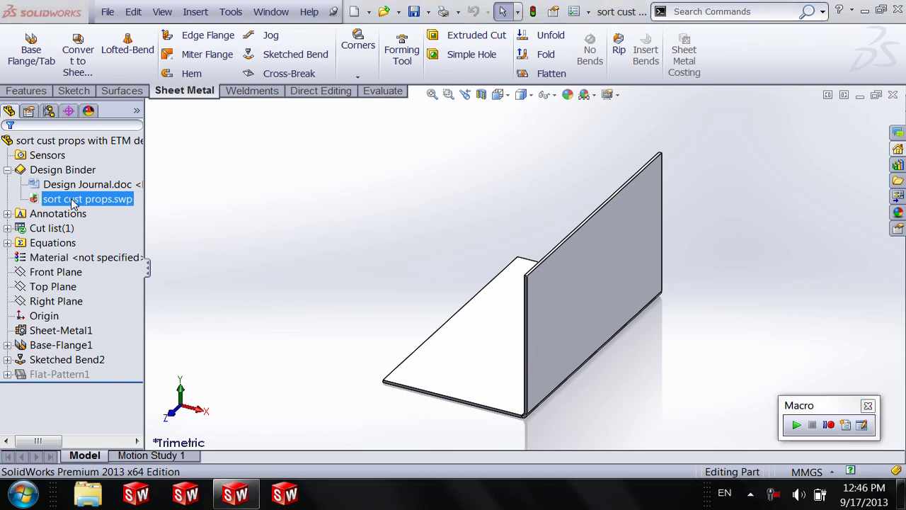
left_click(50, 242)
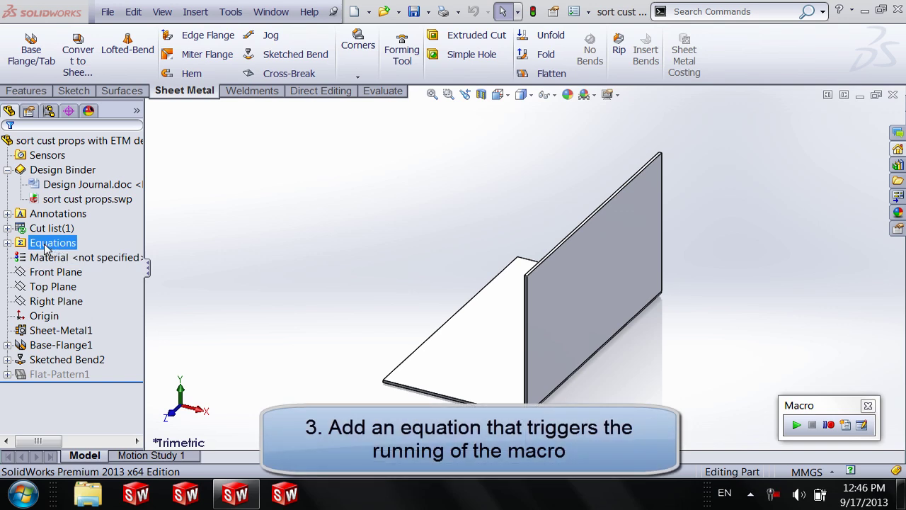
left_click(9, 243)
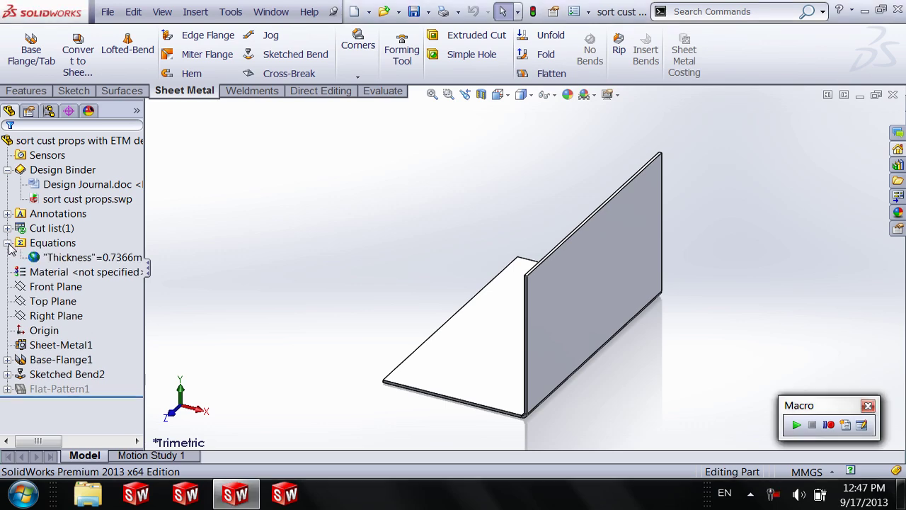
right_click(62, 243)
left_click(77, 252)
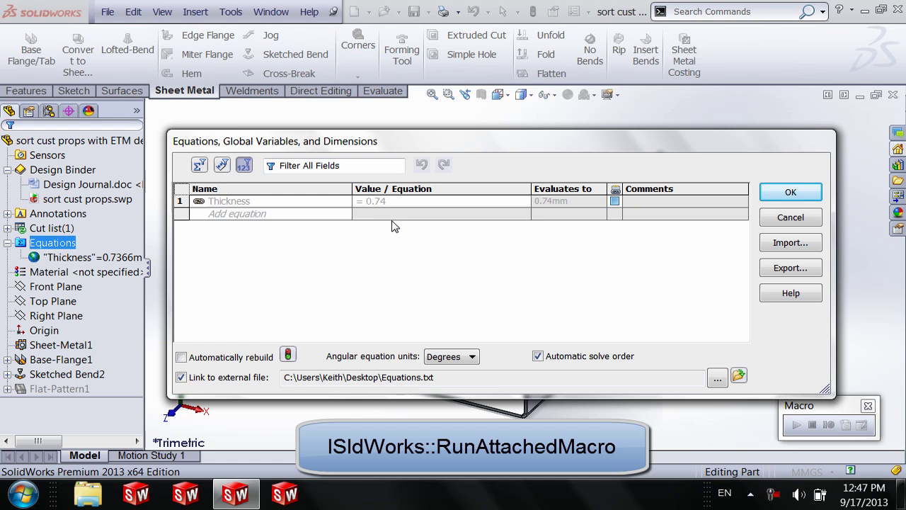
Step: Select the attached sort cust props.swp macro and the Thickness equation, then bring up the Windows Start menu
left_click(99, 201)
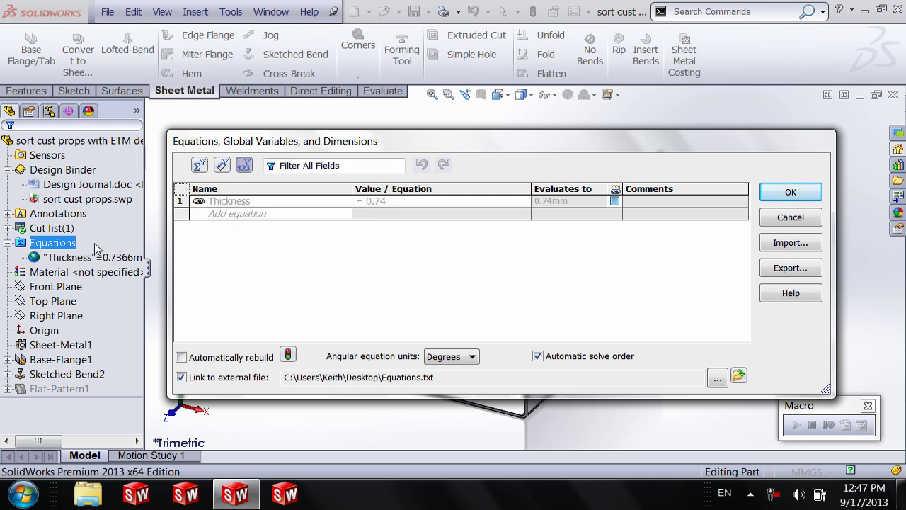
left_click(67, 257, "ctrl")
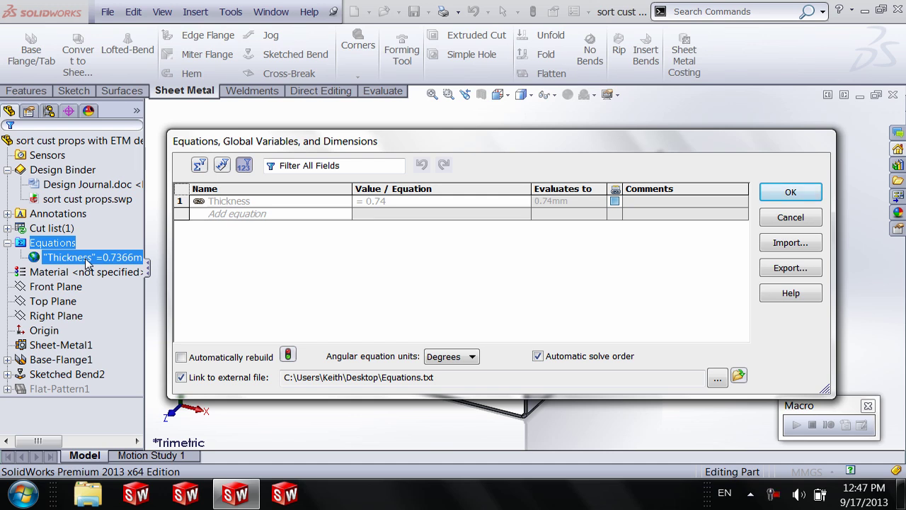
left_click(81, 199)
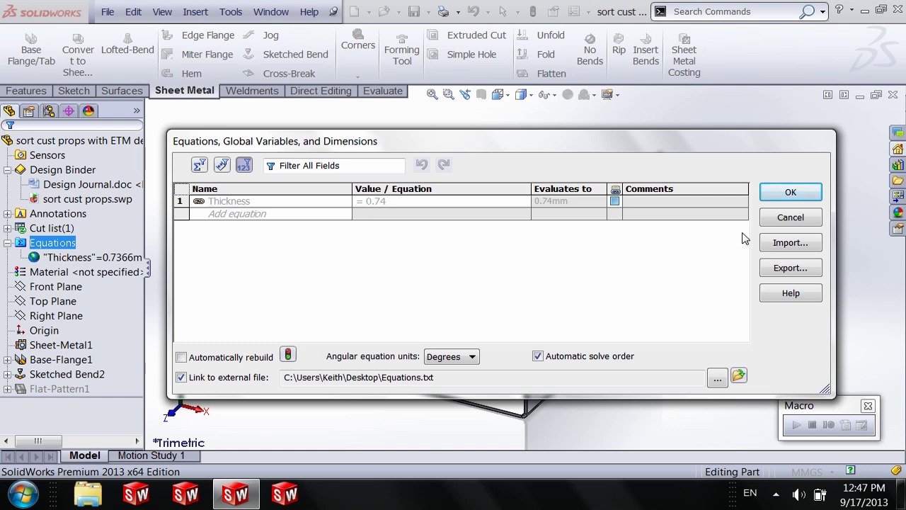
left_click(25, 494)
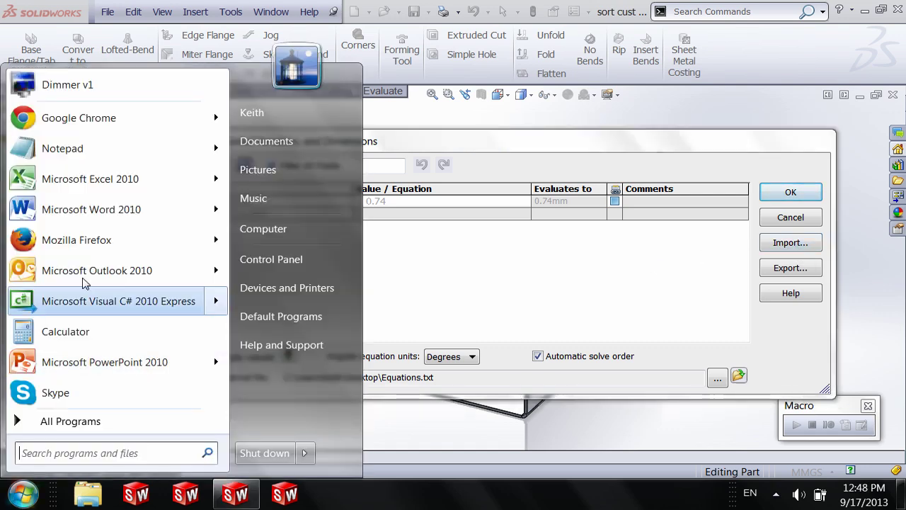
Step: Open the recent Equations.txt in Notepad and examine the Var1 = 1 line
mouse_move(217, 154)
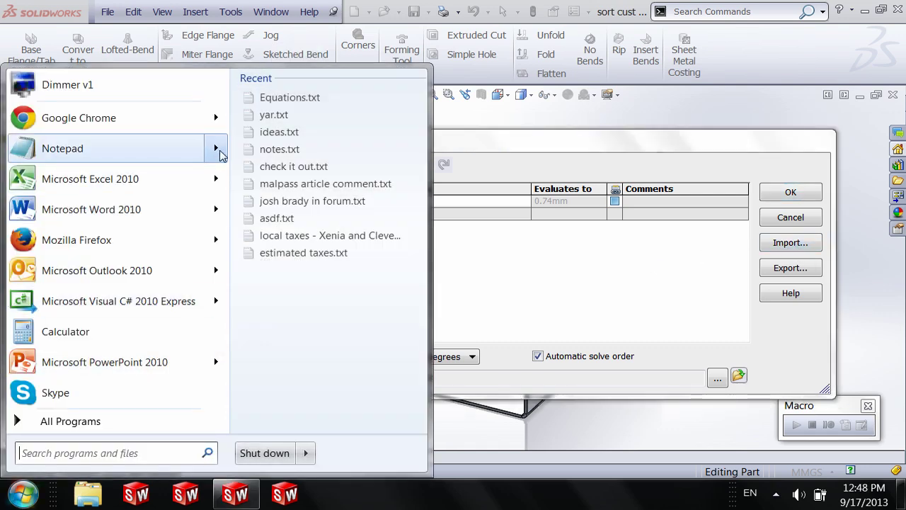
left_click(326, 97)
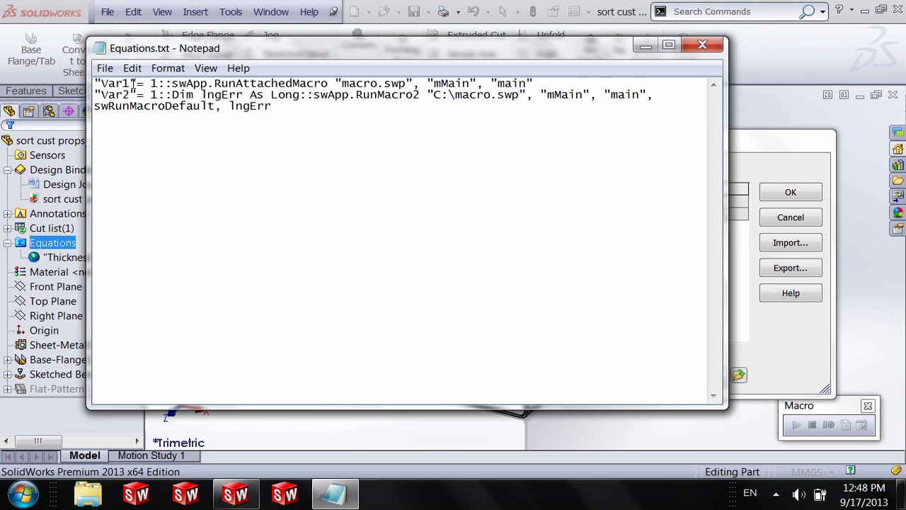
left_click_drag(131, 84, 105, 84)
left_click(153, 94)
left_click_drag(150, 83, 172, 83)
left_click(170, 96)
left_click(152, 88)
left_click(165, 84)
left_click(151, 84)
left_click(163, 84)
Step: Highlight the swApp.RunAttachedMacro call on the first line and reposition the Notepad window
left_click_drag(172, 83, 207, 83)
left_click_drag(215, 83, 330, 84)
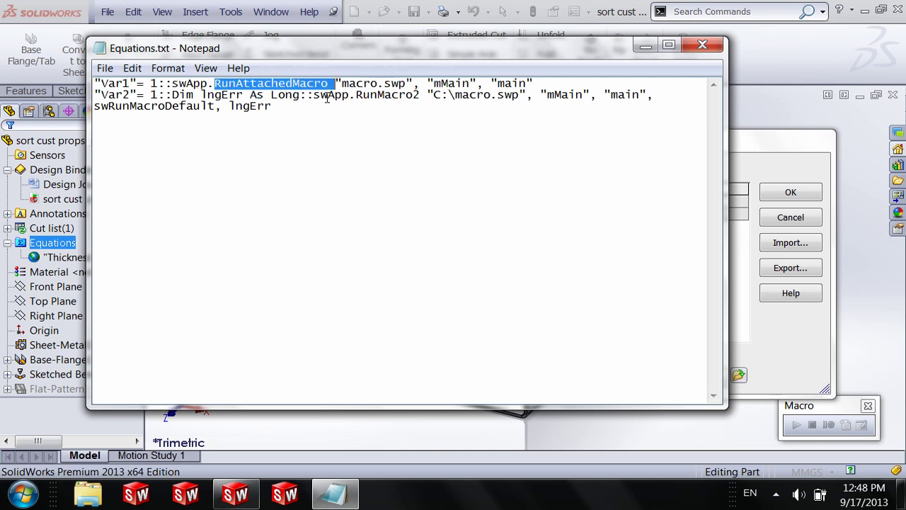
left_click(306, 95)
left_click_drag(216, 83, 330, 83)
left_click(330, 83)
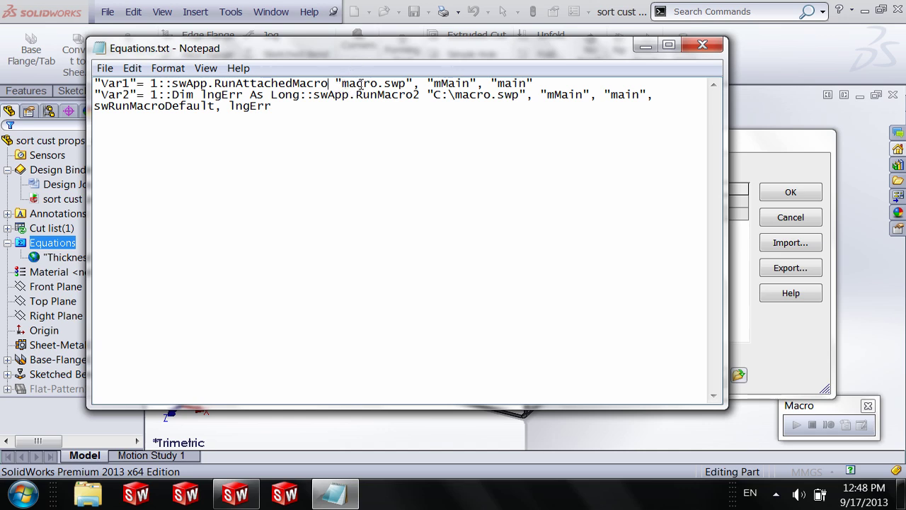
left_click_drag(363, 54, 418, 73)
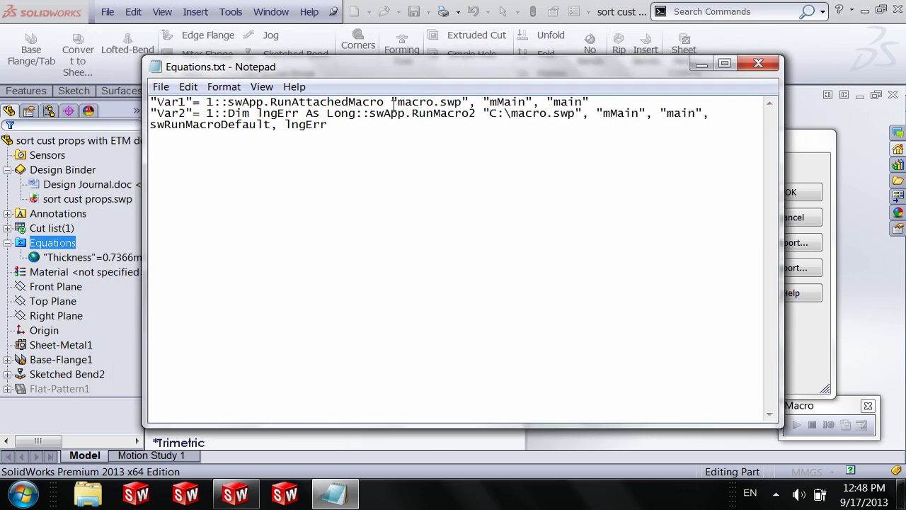
Step: Replace the placeholder 'macro' with 'sort cust props' in the Var1 RunAttachedMacro line
double_click(398, 101)
type("sort c")
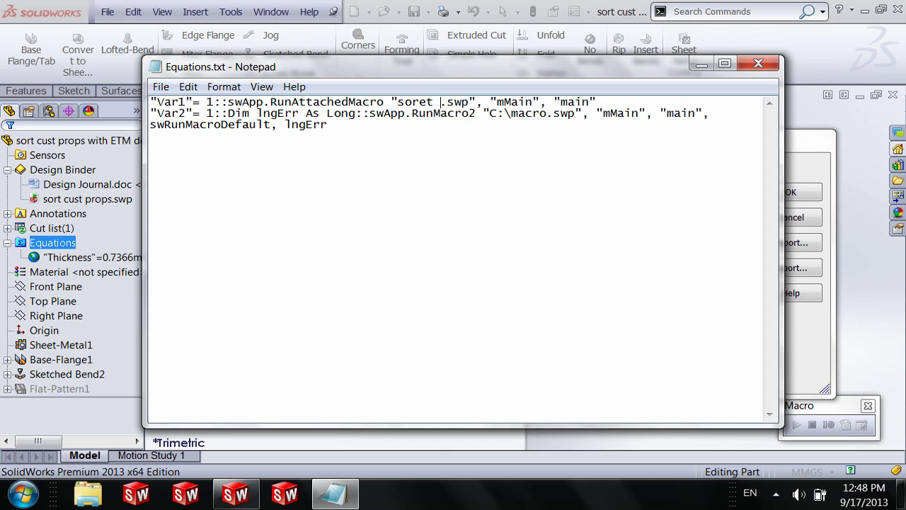
key("BackSpace")
key("BackSpace")
key("BackSpace")
type("t cust props")
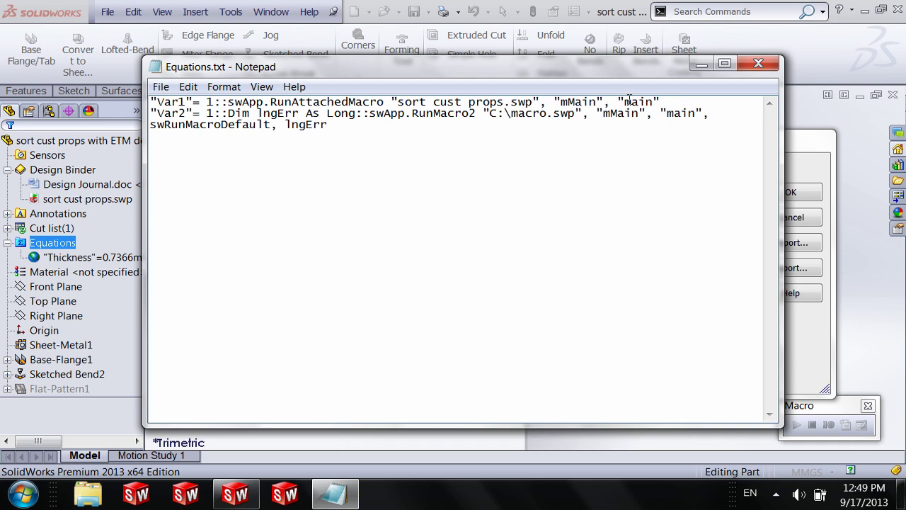
left_click_drag(625, 104, 651, 106)
left_click(663, 103)
Step: Save Equations.txt and close Notepad
left_click(161, 86)
left_click(173, 135)
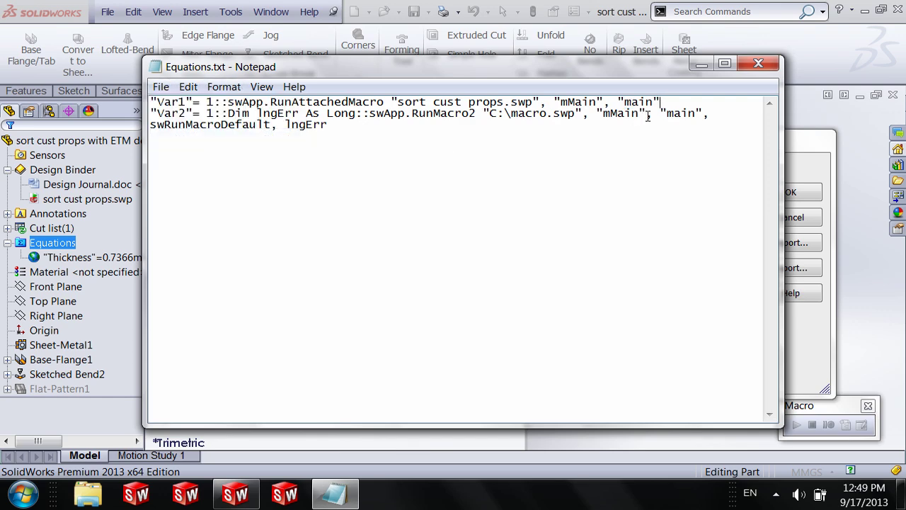
left_click(759, 63)
Step: Close the equations manager and open sort cust props.swp in the macro editor
left_click(799, 217)
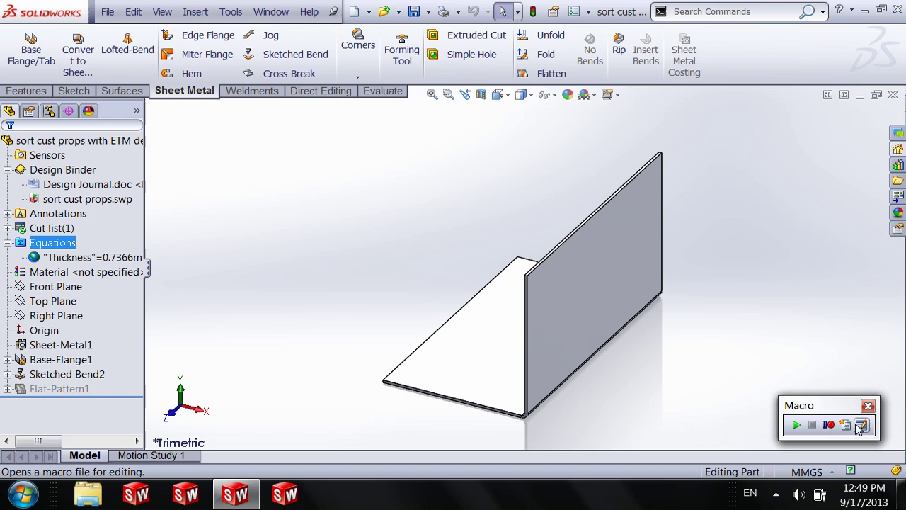
left_click(860, 425)
scroll(456, 209, "down", 1)
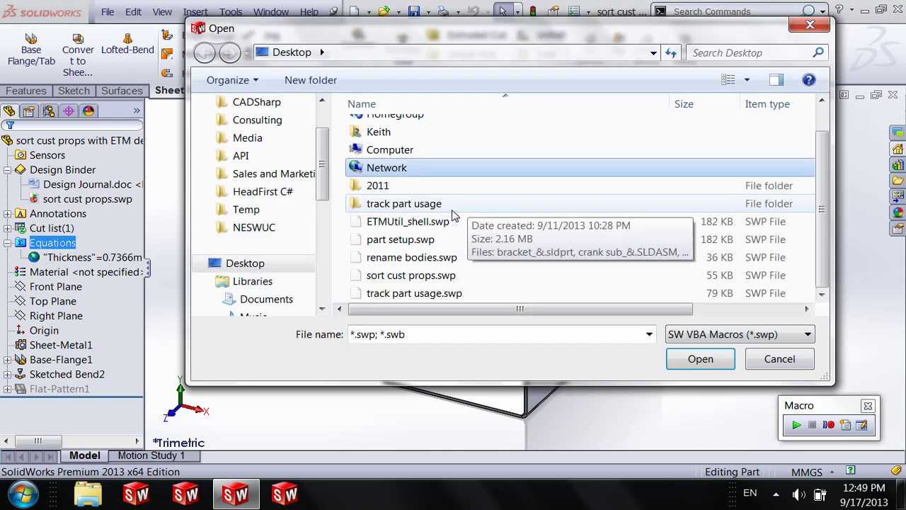
double_click(399, 276)
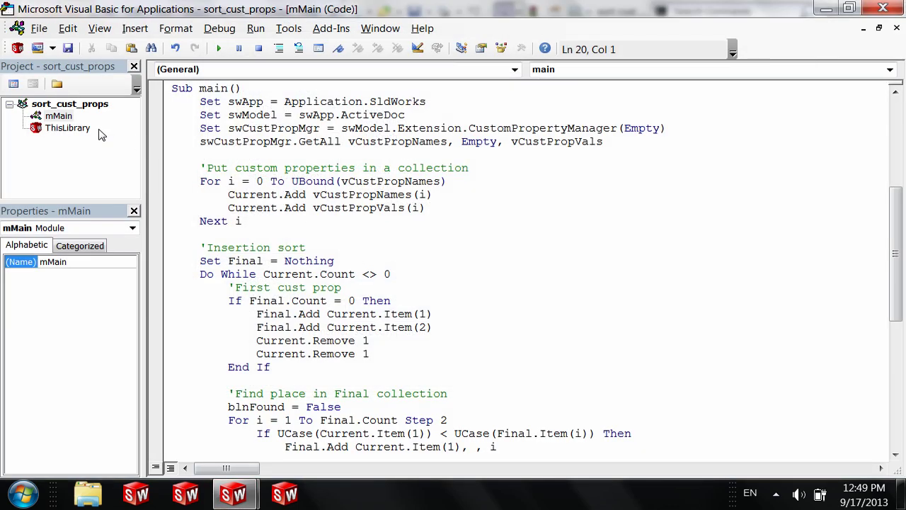
Step: Inspect the main procedure in the mMain module, then close the VBA editor
left_click(63, 118)
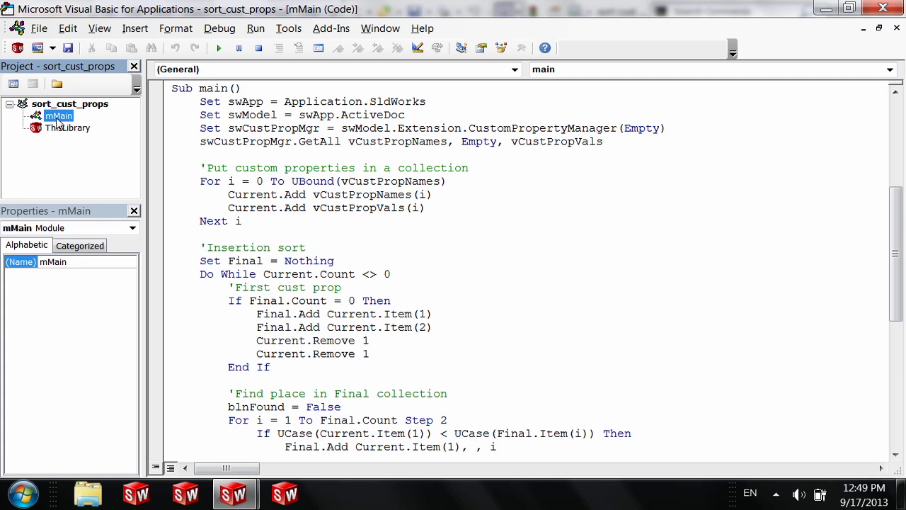
left_click(242, 129)
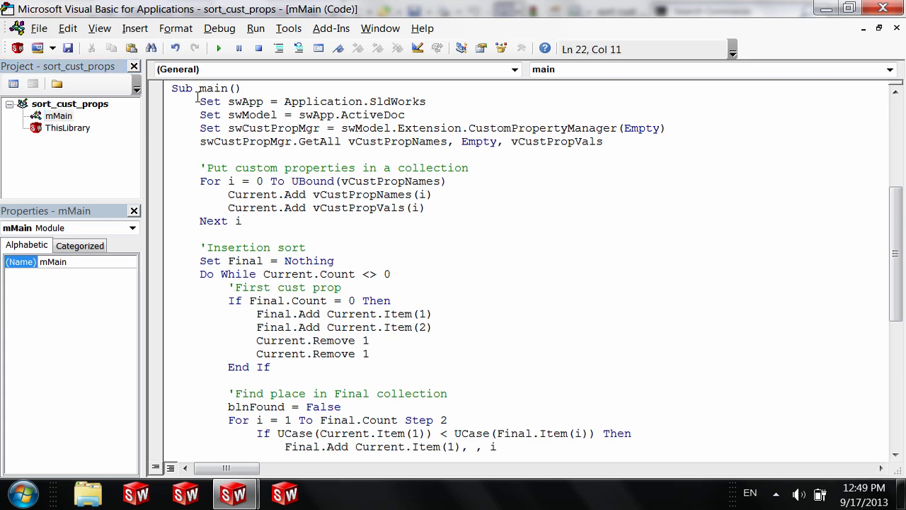
left_click_drag(200, 89, 228, 90)
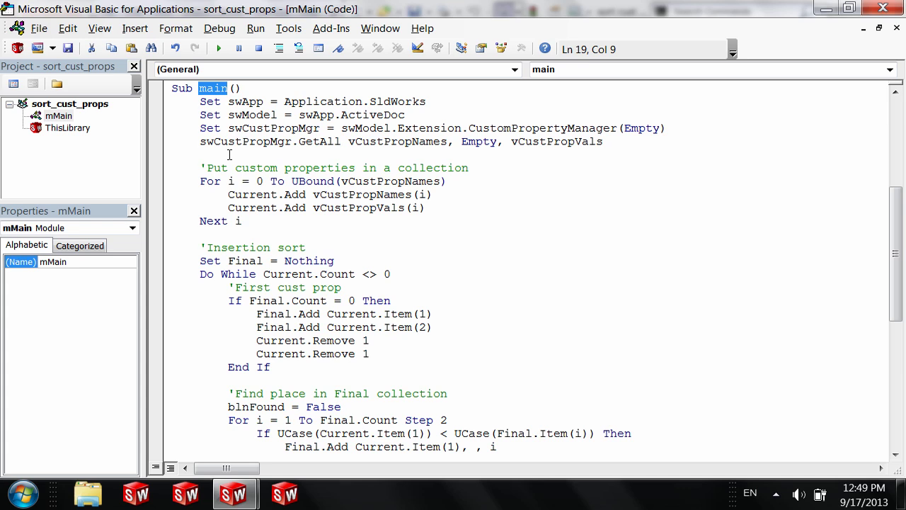
left_click(215, 100)
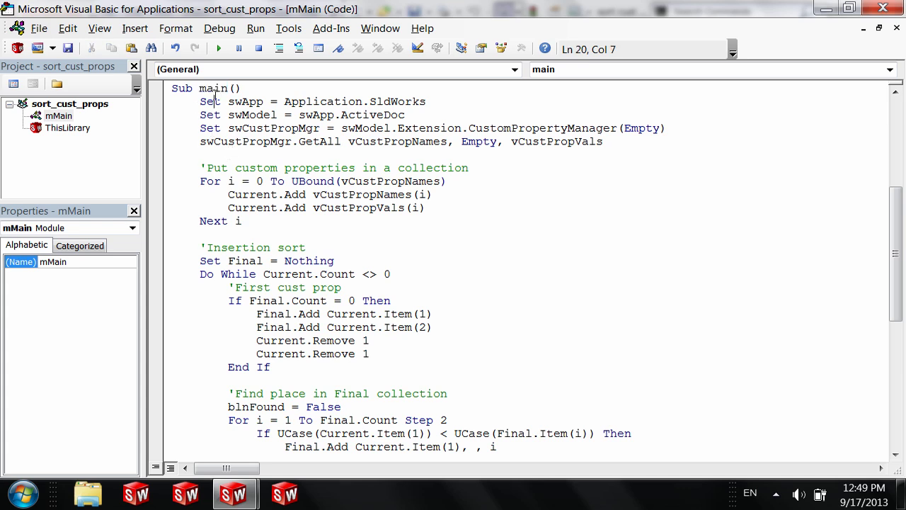
left_click(215, 88)
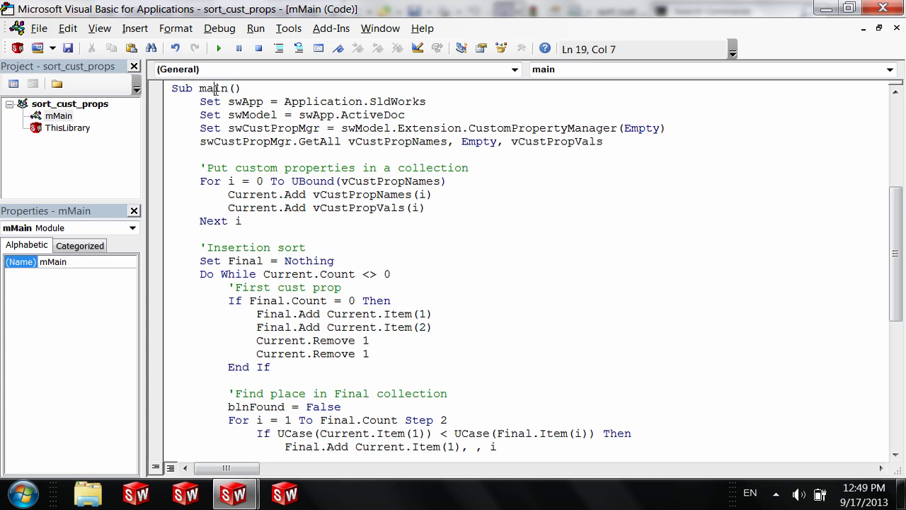
left_click(883, 8)
Step: Import only the Var1 equation from Equations.txt, unlinked, and accept past the syntax warning
left_click(52, 243)
right_click(52, 244)
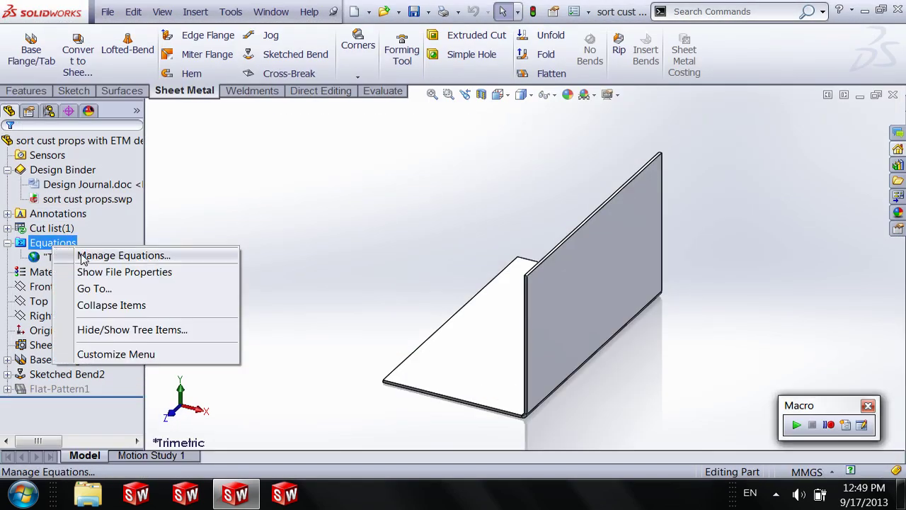
left_click(82, 257)
left_click(784, 243)
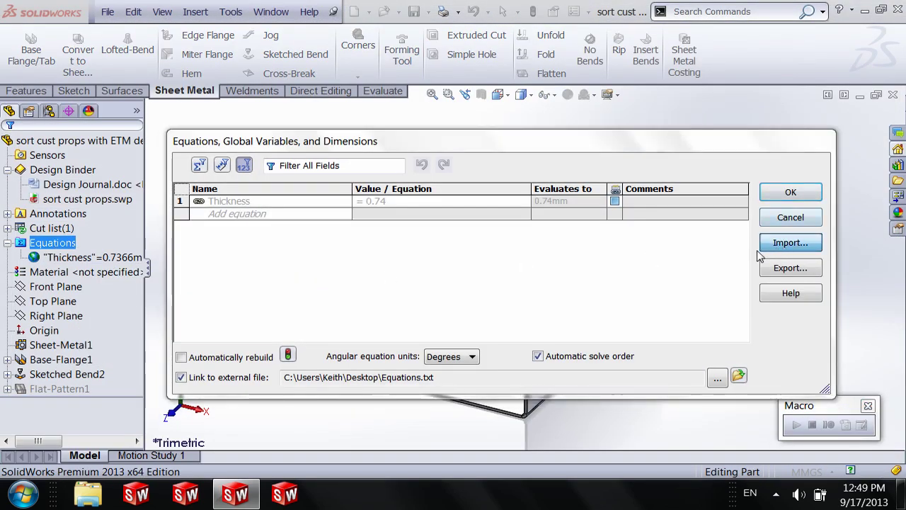
double_click(459, 270)
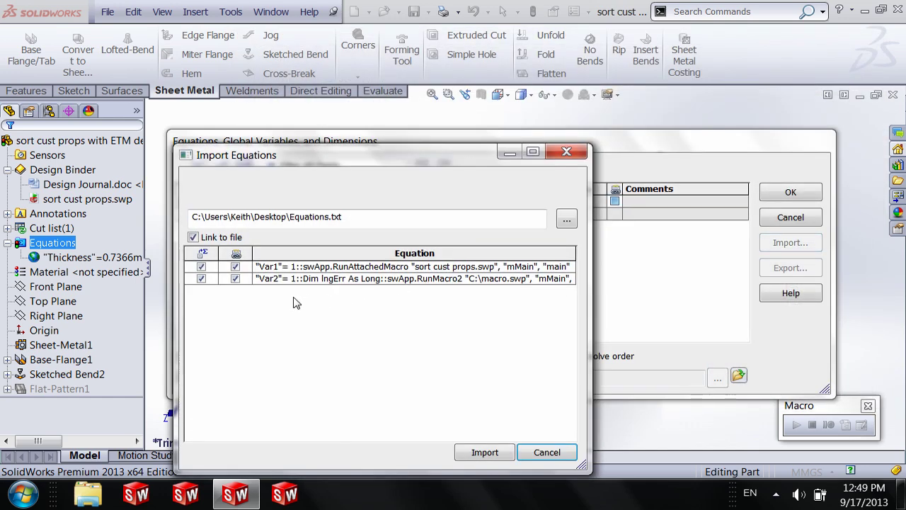
left_click(236, 266)
left_click(236, 279)
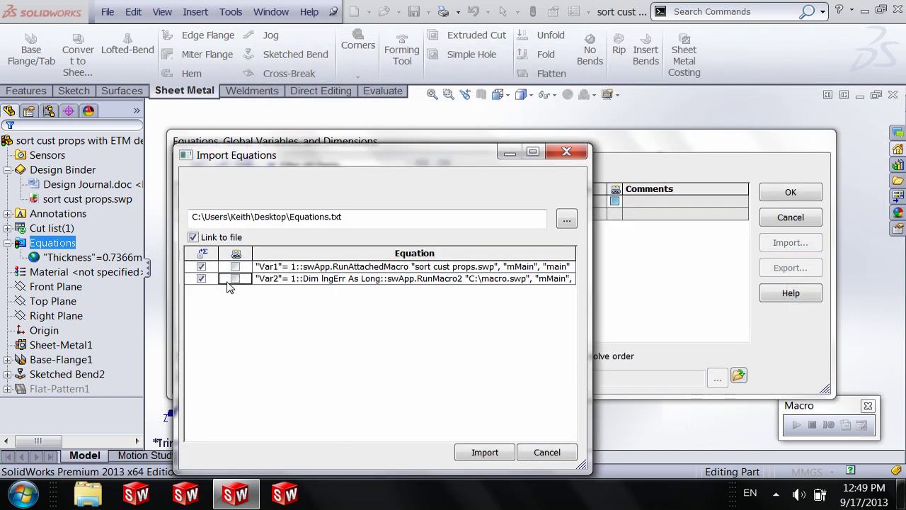
left_click(201, 278)
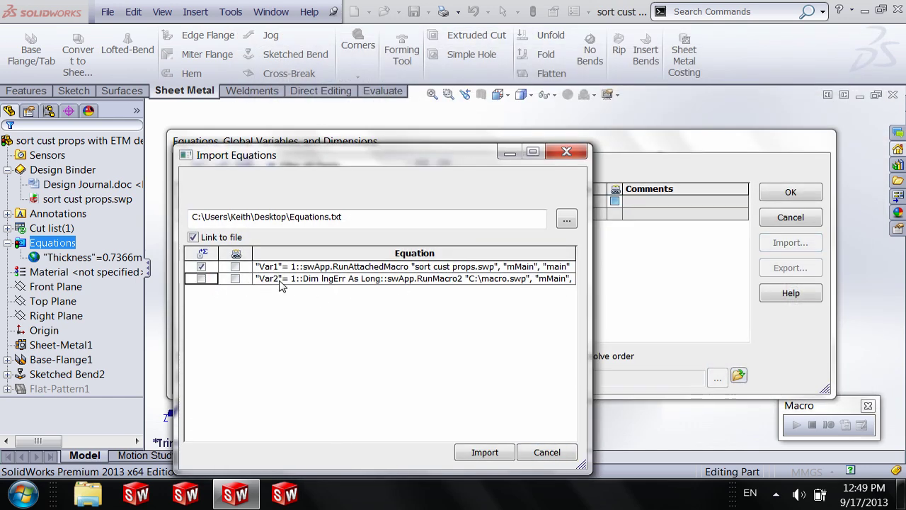
left_click(481, 453)
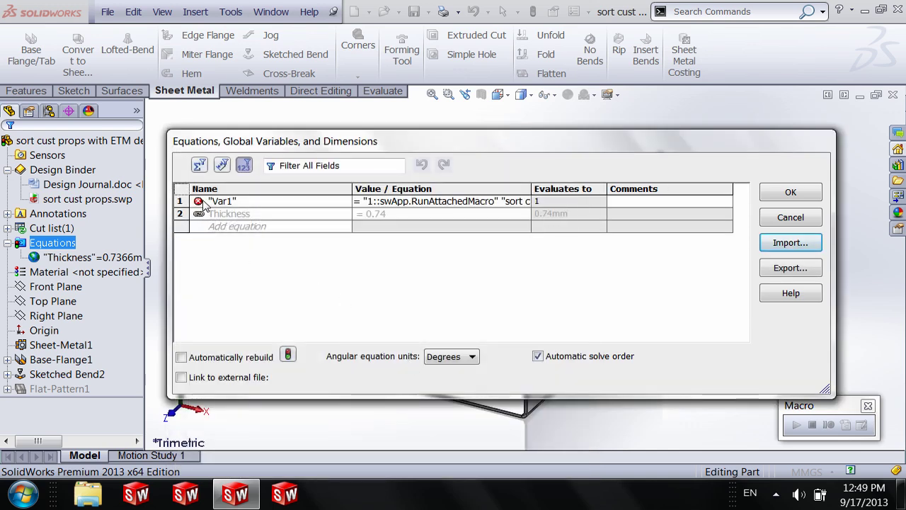
left_click(789, 194)
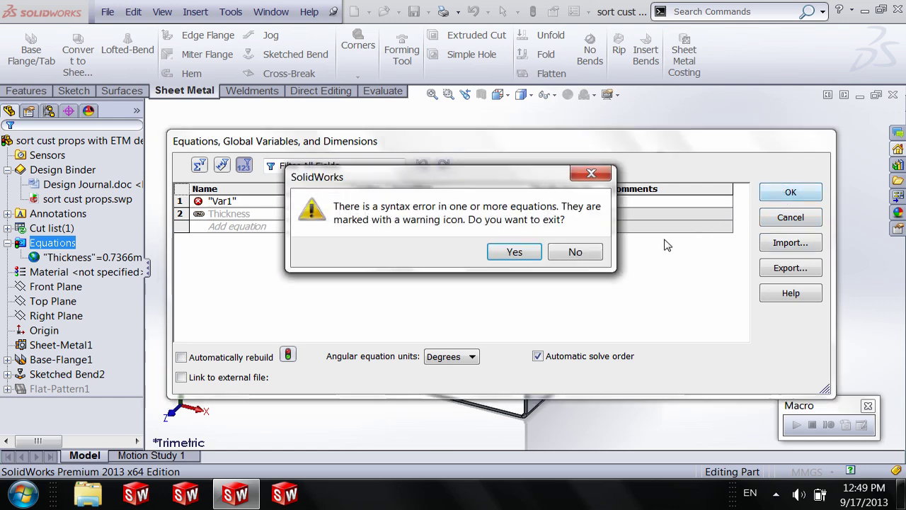
left_click(515, 252)
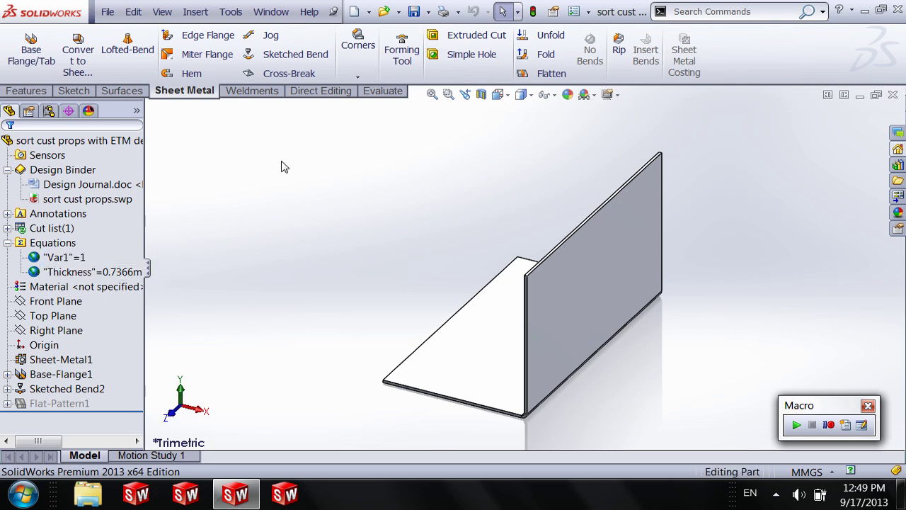
Step: In File > Properties, add the Text custom property Finished with value polished
left_click(107, 12)
left_click(141, 223)
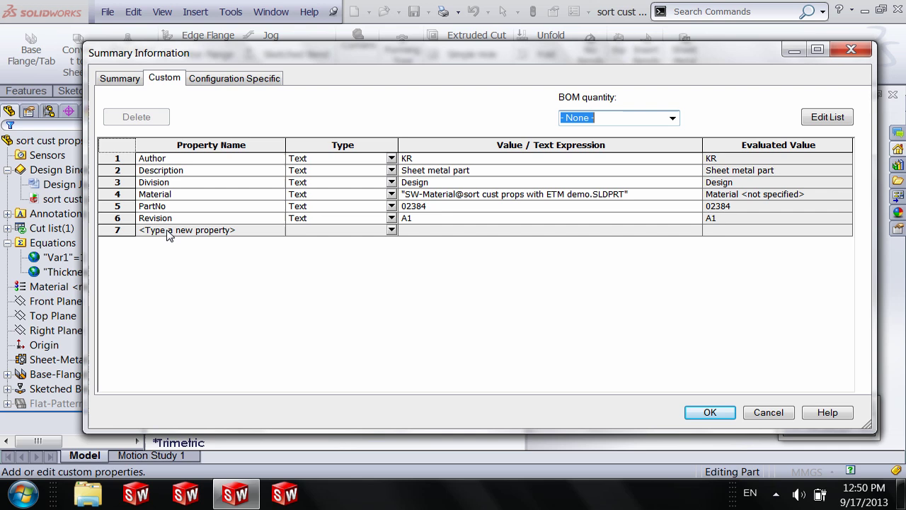
left_click(184, 231)
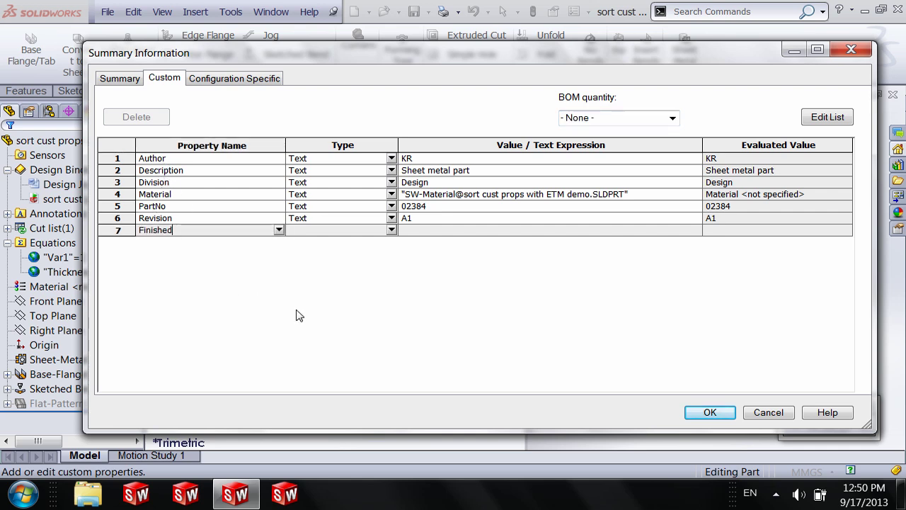
left_click(430, 231)
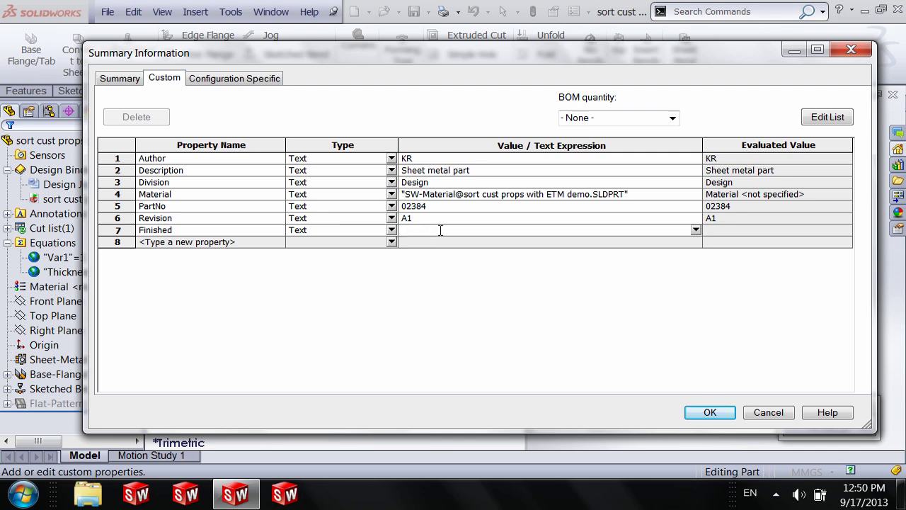
type("polished")
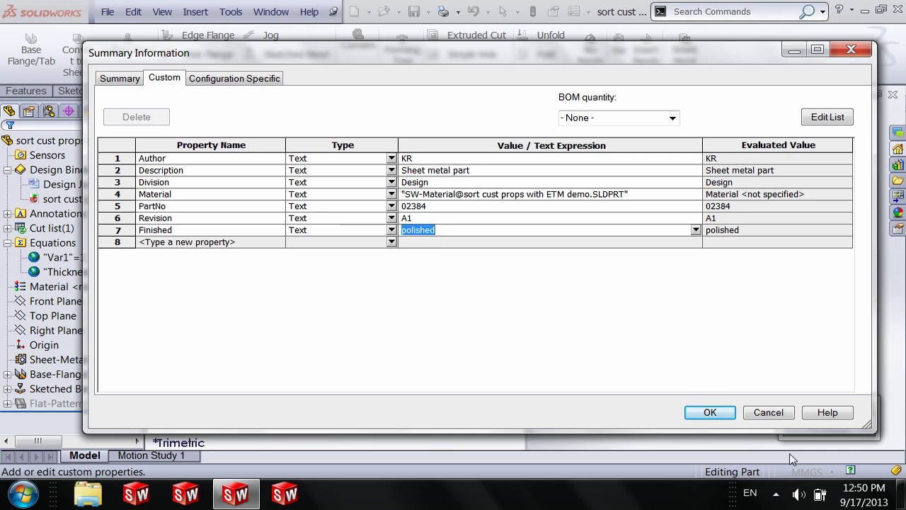
left_click(710, 412)
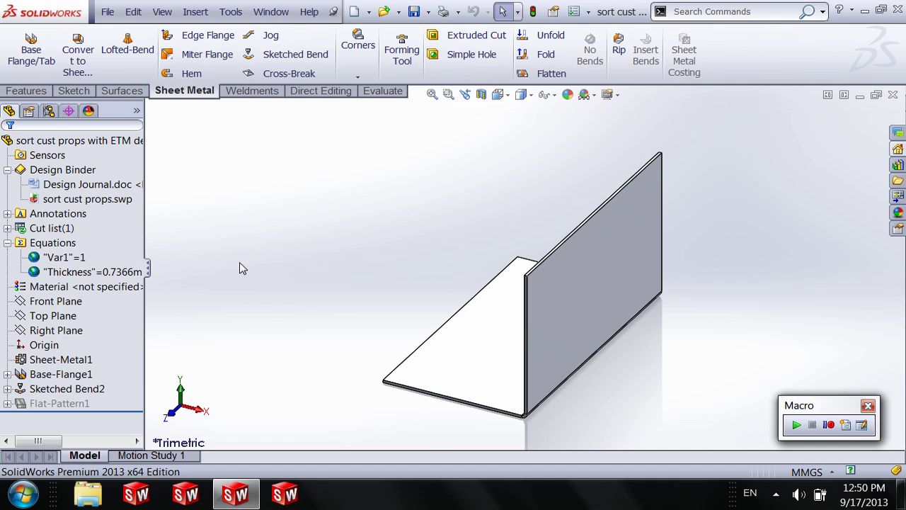
left_click(66, 259)
left_click(75, 272)
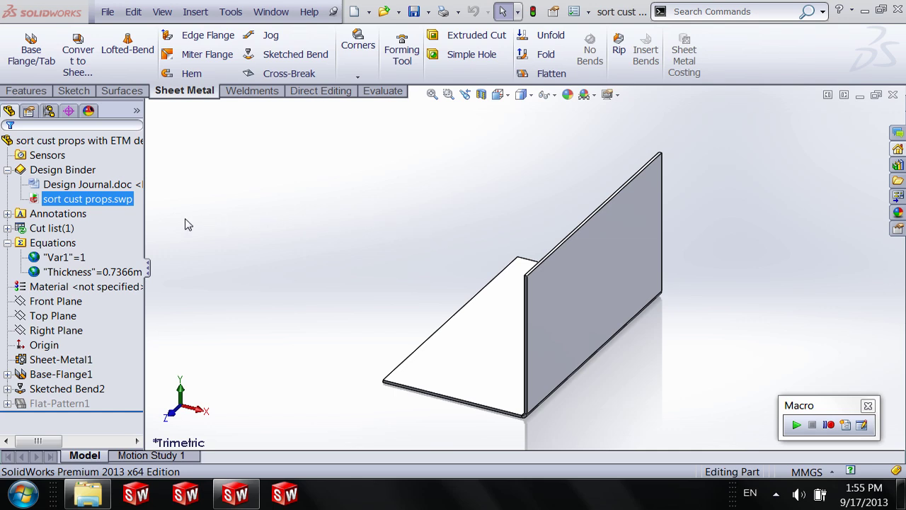
right_click(80, 200)
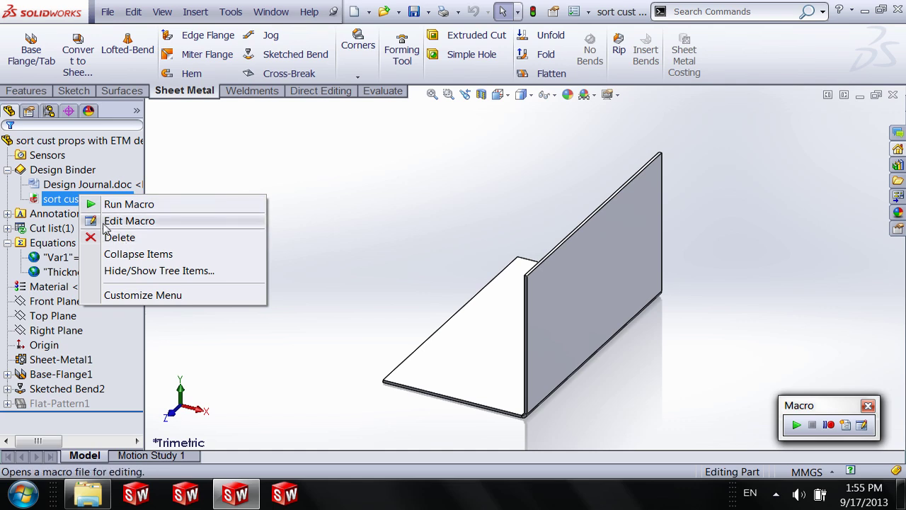
right_click(69, 172)
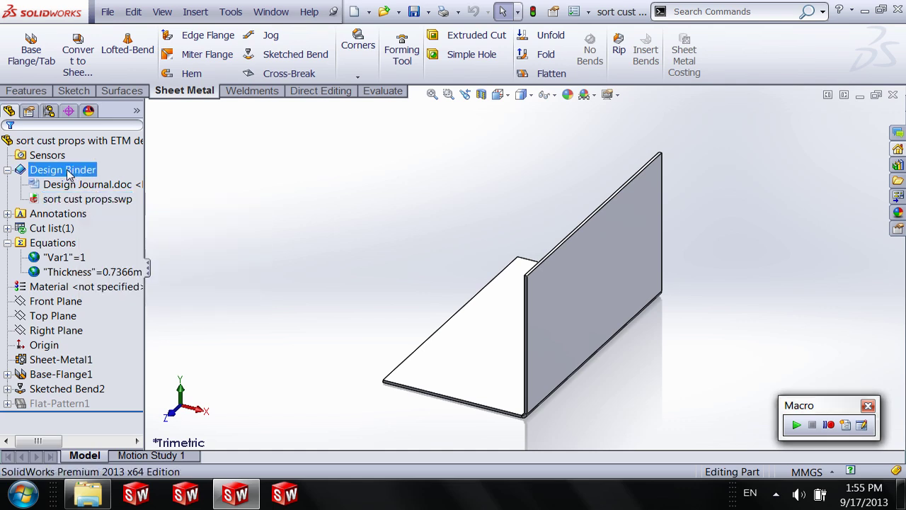
left_click(427, 251)
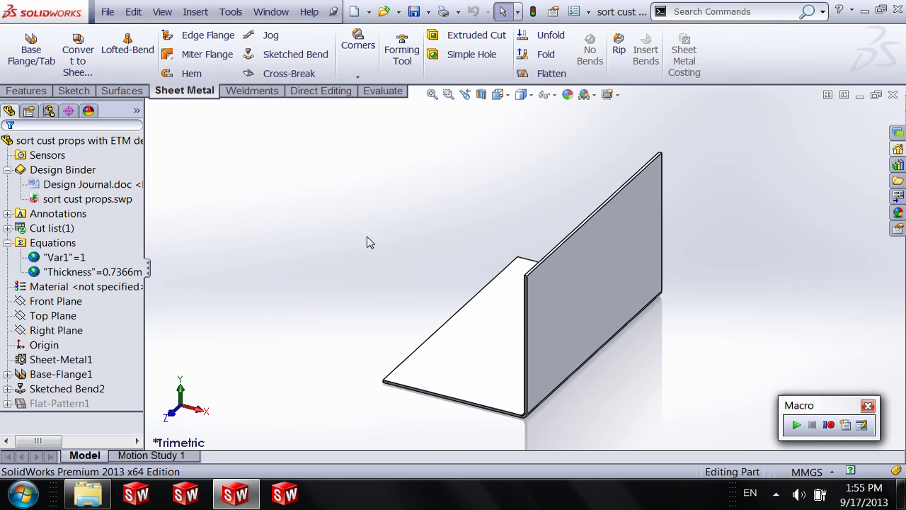
left_click(91, 201)
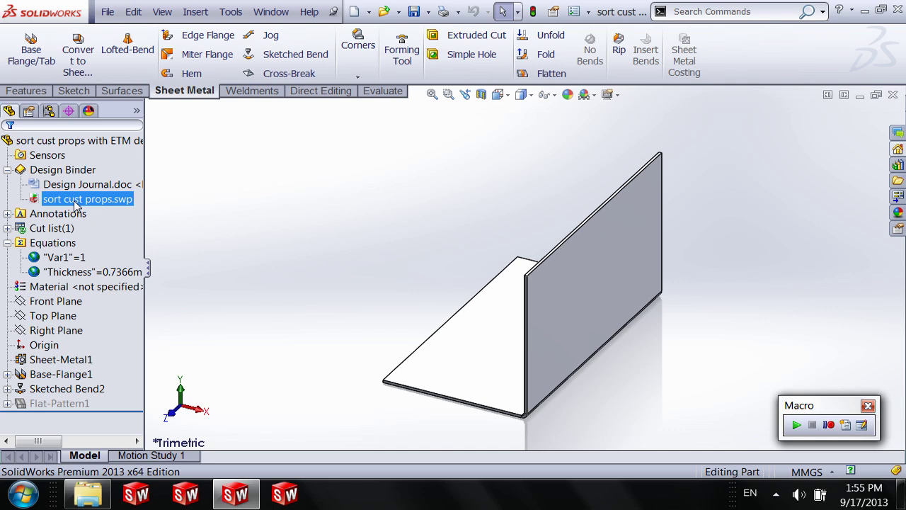
right_click(77, 203)
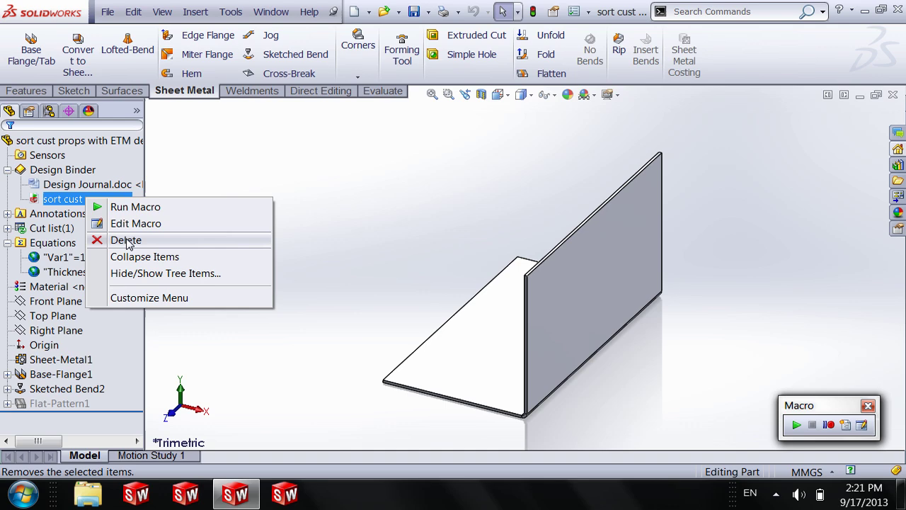
left_click(546, 224)
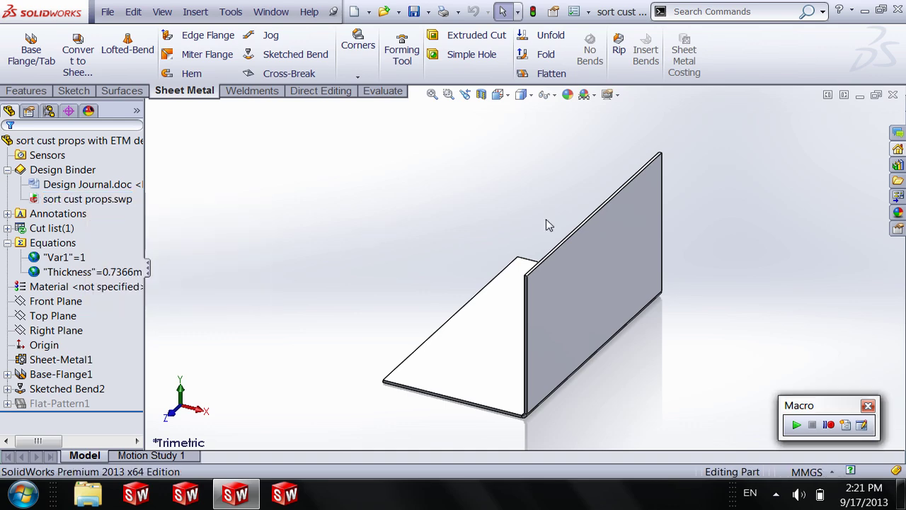
left_click(893, 94)
left_click(465, 275)
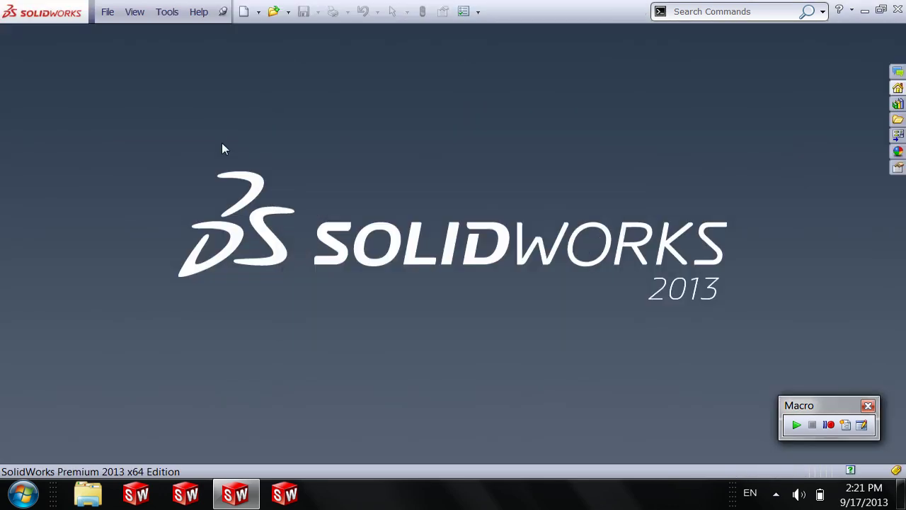
left_click(106, 10)
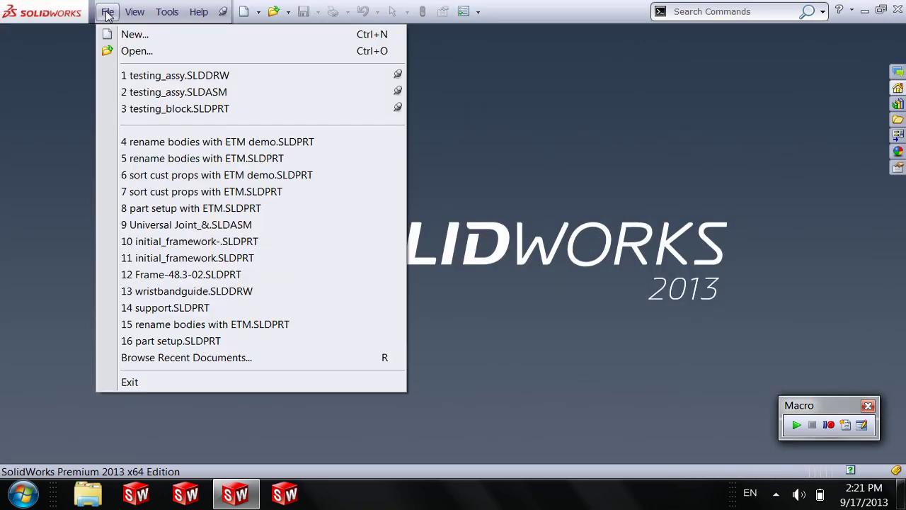
left_click(198, 141)
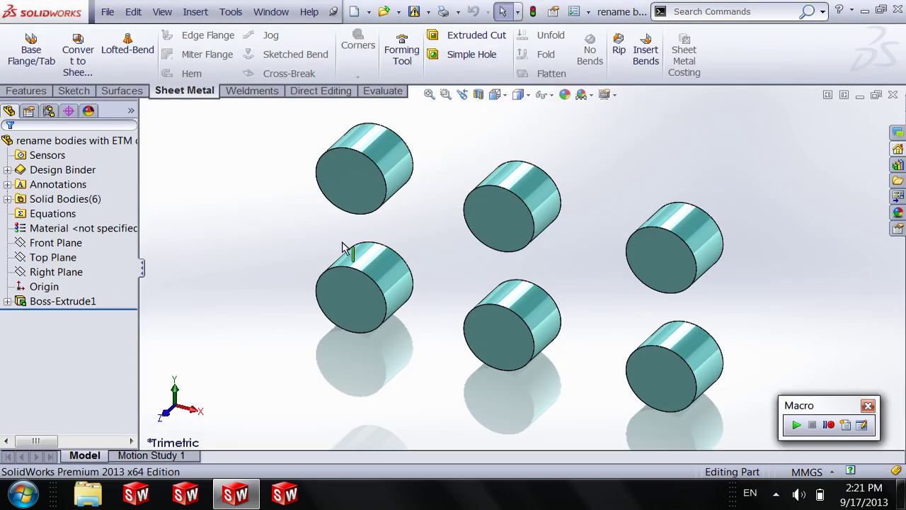
left_click(8, 199)
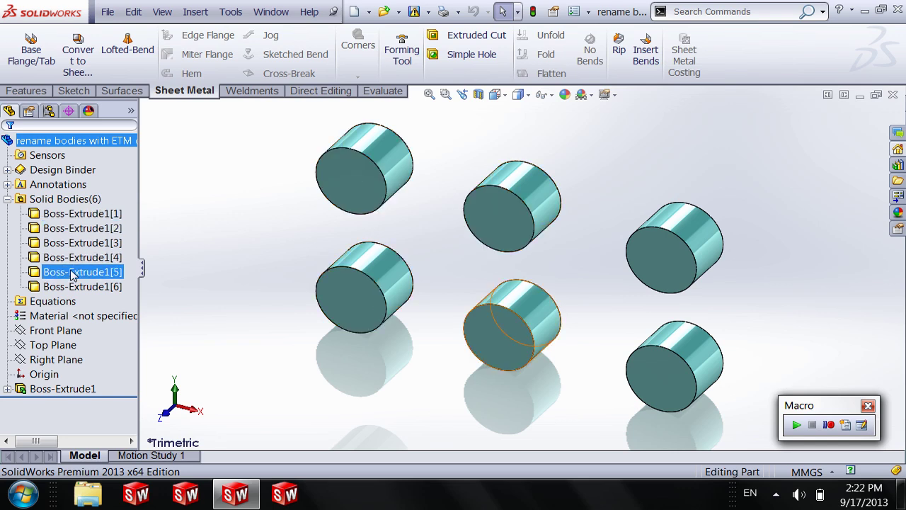
left_click(63, 214)
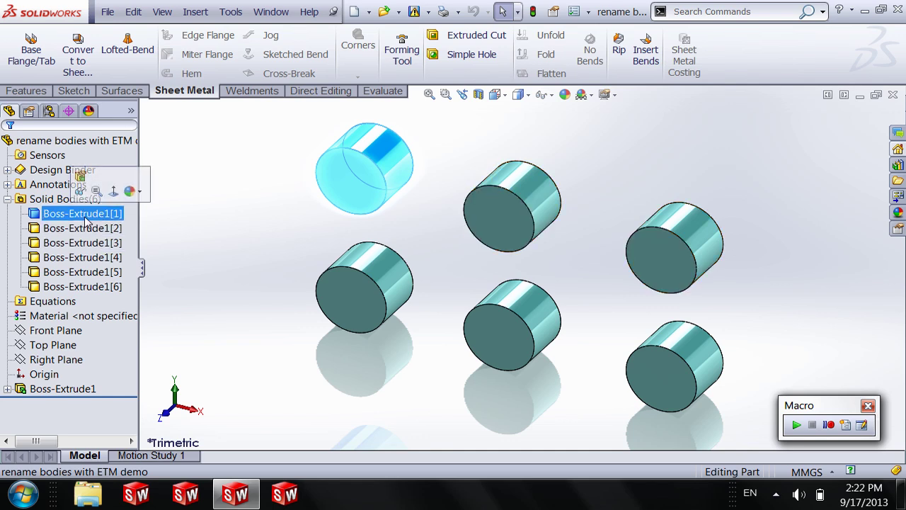
left_click(106, 242, "ctrl")
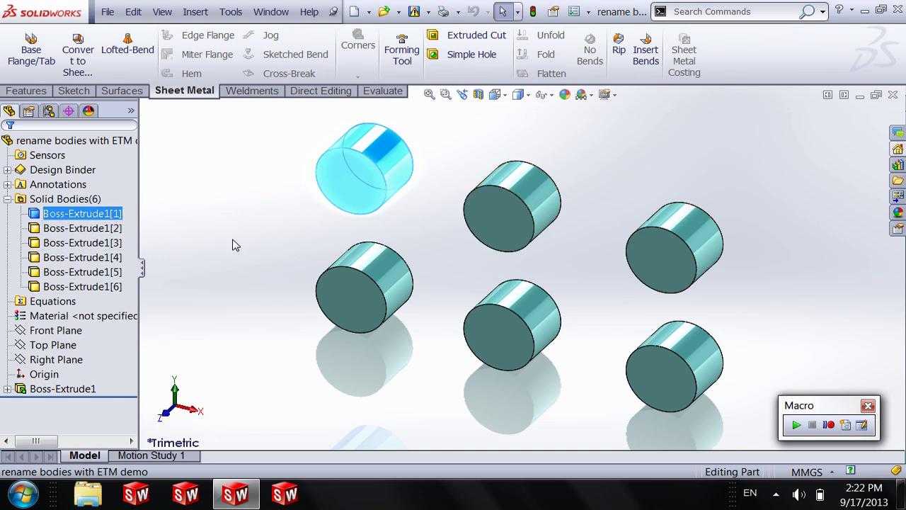
left_click(202, 241)
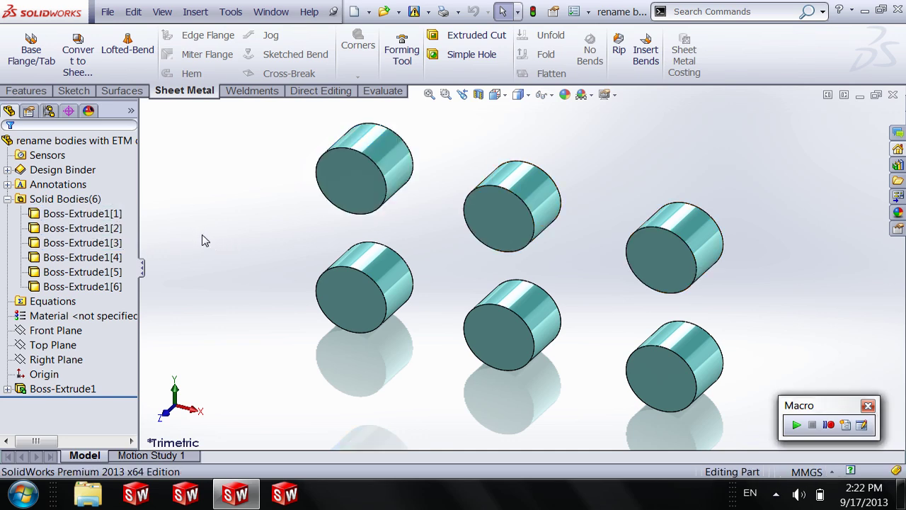
left_click(85, 216)
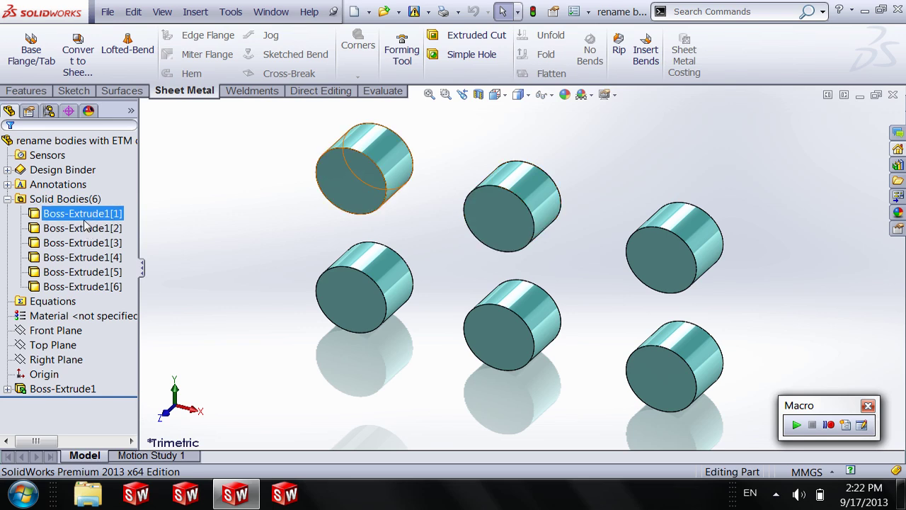
key("Down")
key("Down")
key("Down")
key("Down")
key("Down")
key("Up")
key("Up")
key("Up")
key("Up")
key("Up")
left_click(76, 229)
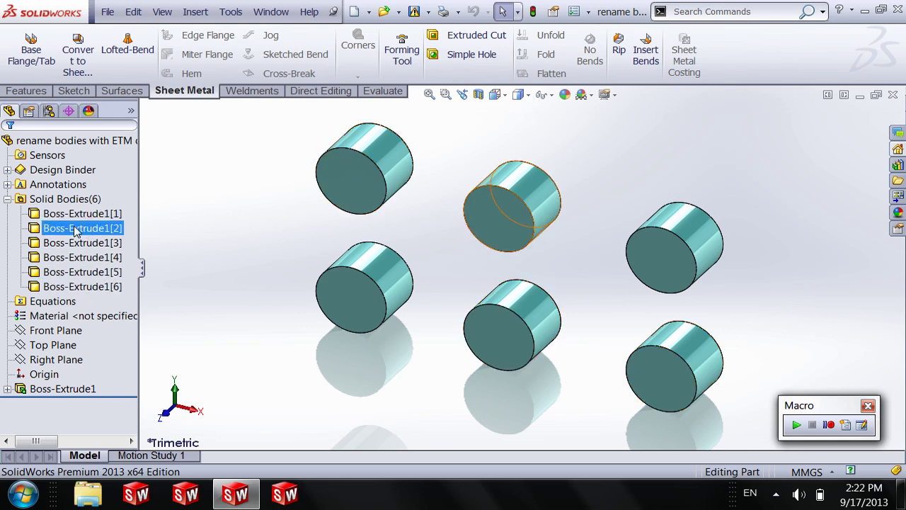
left_click(65, 214)
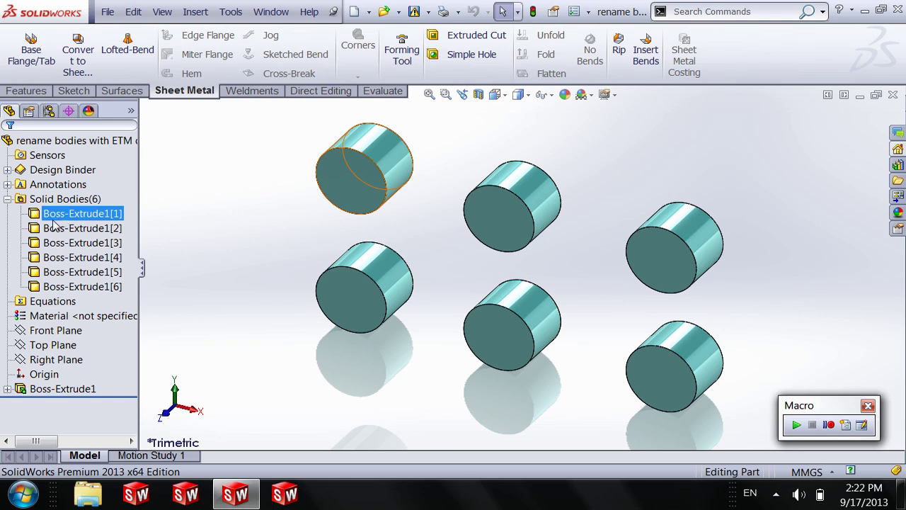
left_click(55, 227)
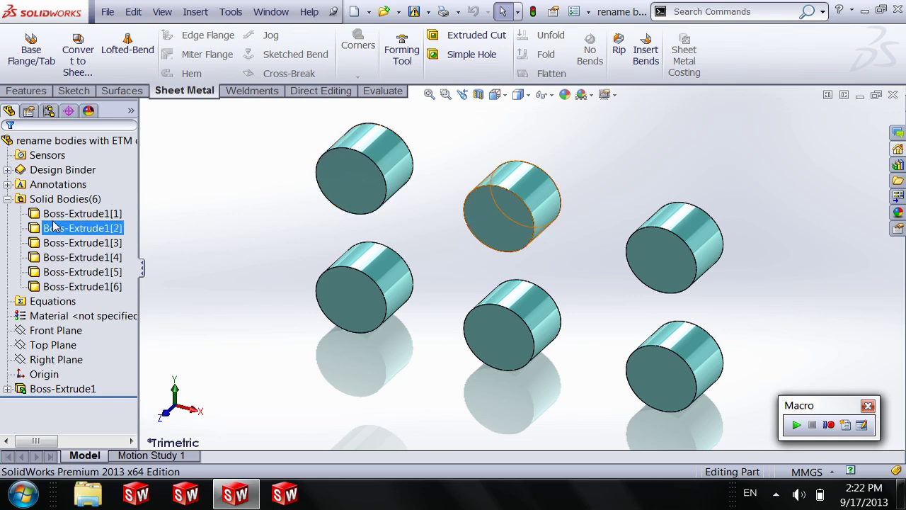
left_click(57, 214)
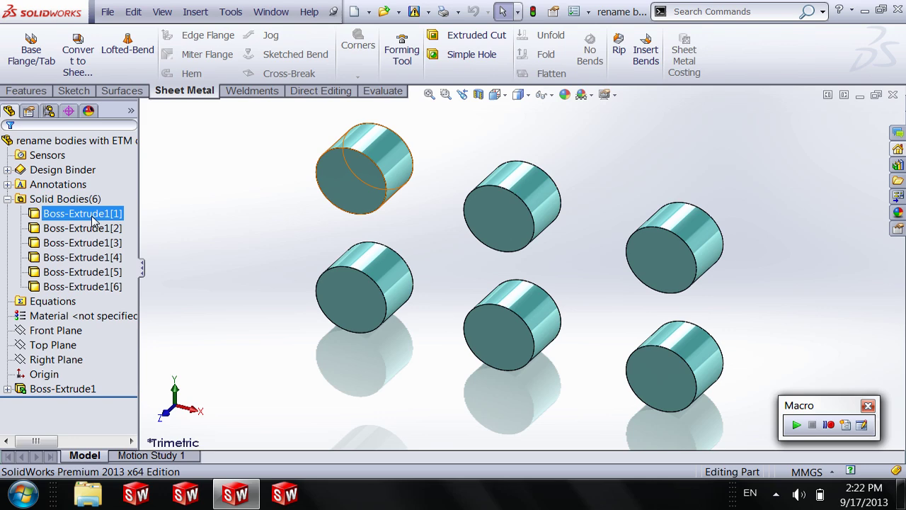
left_click(167, 218)
Step: From the Equations manager's Import dialog, open Equations.txt in Notepad with Edit
left_click(7, 170)
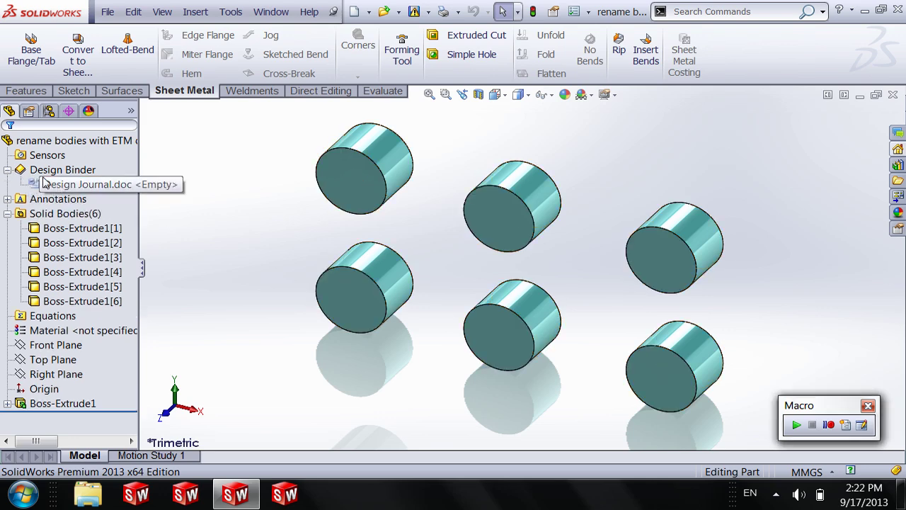
left_click(7, 170)
left_click(34, 201)
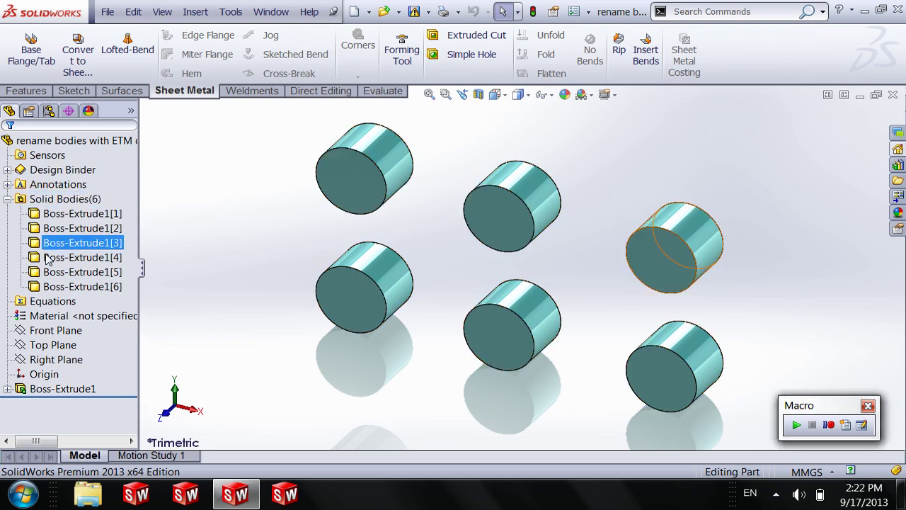
right_click(35, 301)
left_click(71, 310)
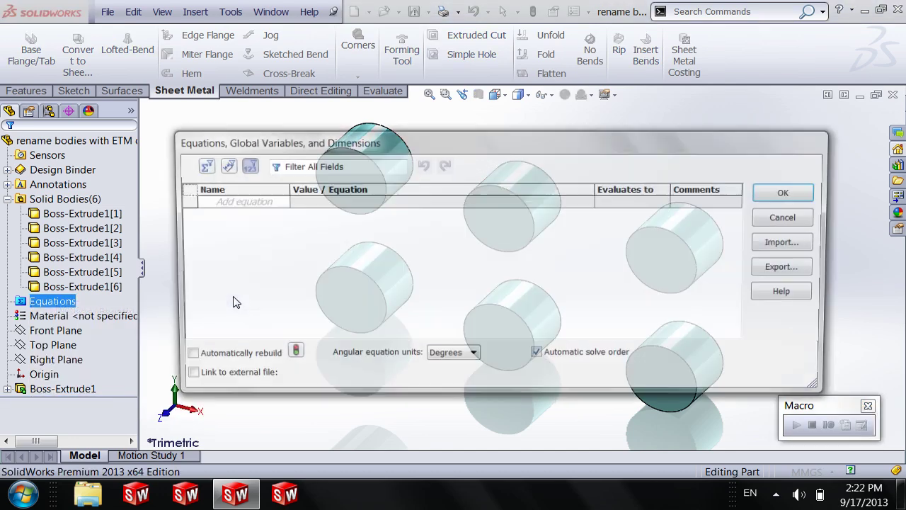
left_click(790, 242)
left_click(446, 271)
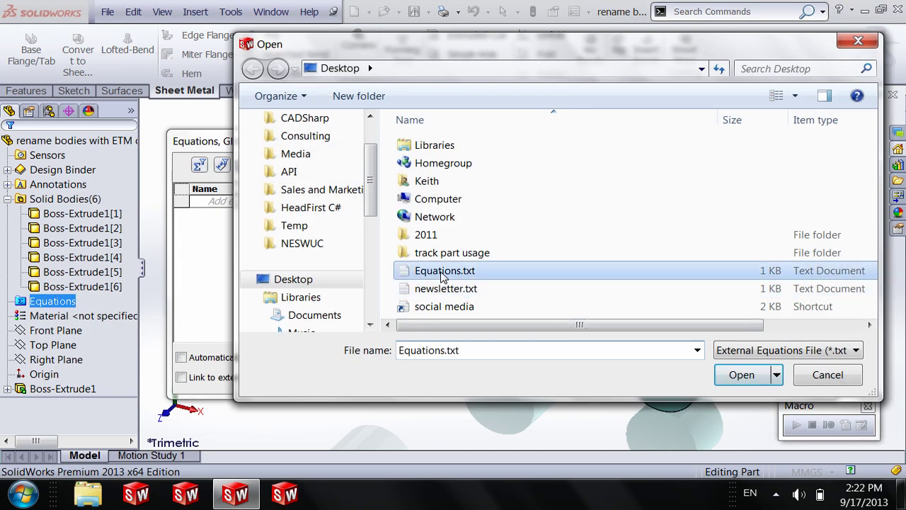
right_click(443, 272)
left_click(488, 221)
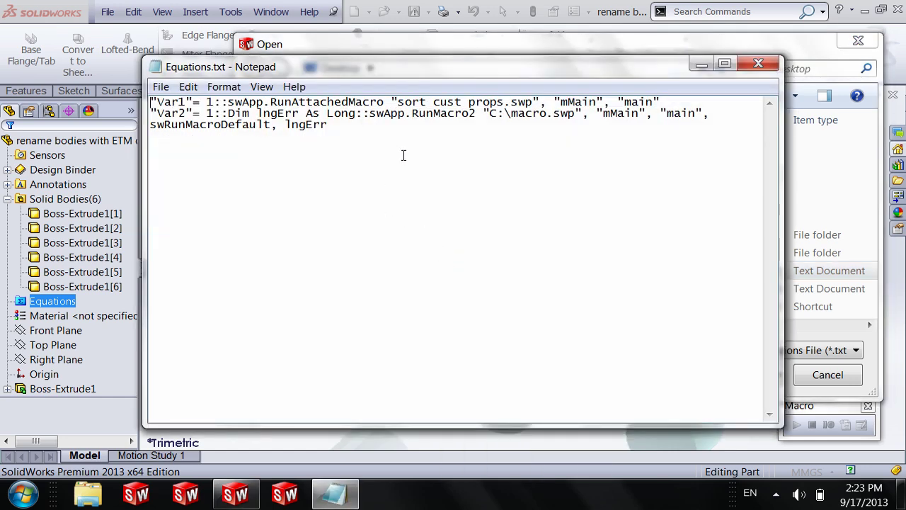
Step: Highlight the Var2 name, the Dim lngErr As Long declaration and the lngErr return variable
left_click(154, 113)
double_click(157, 114)
key("Right")
key("Right")
key("Right")
key("Right")
key("shift+Right")
left_click_drag(228, 115, 357, 114)
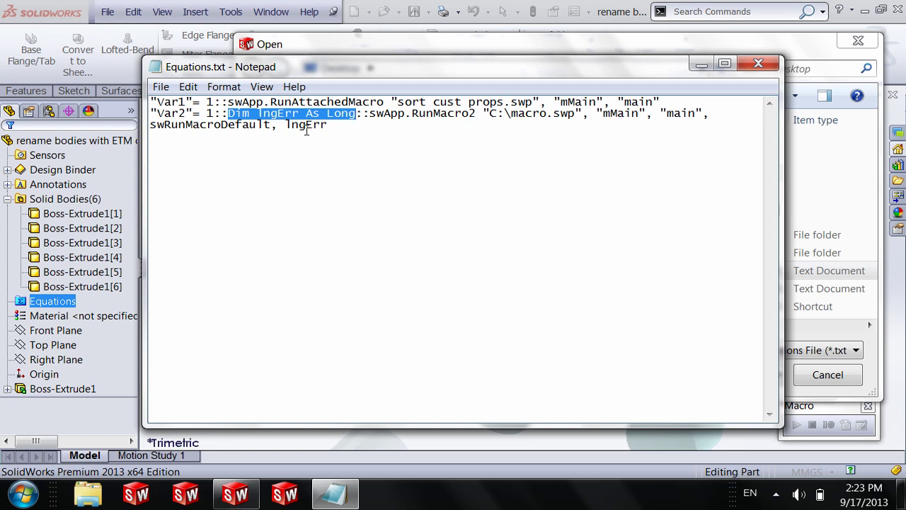
left_click(262, 116)
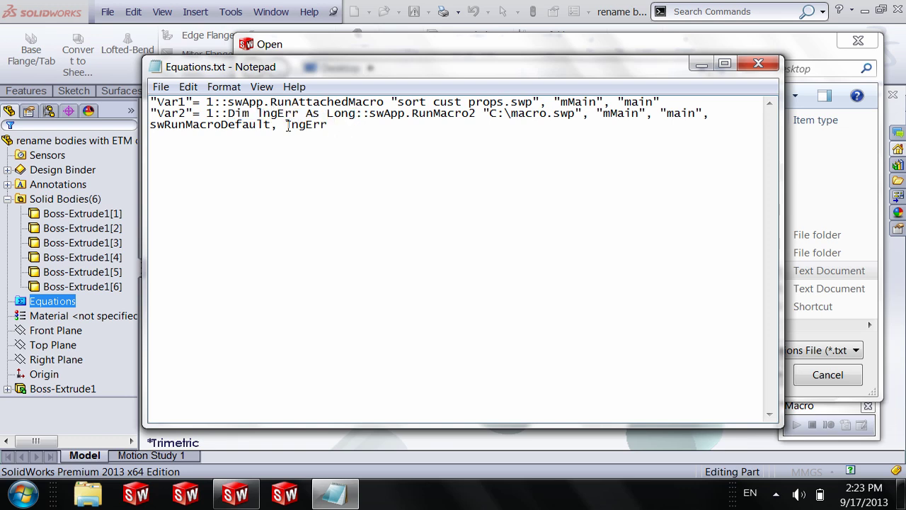
left_click_drag(286, 126, 352, 130)
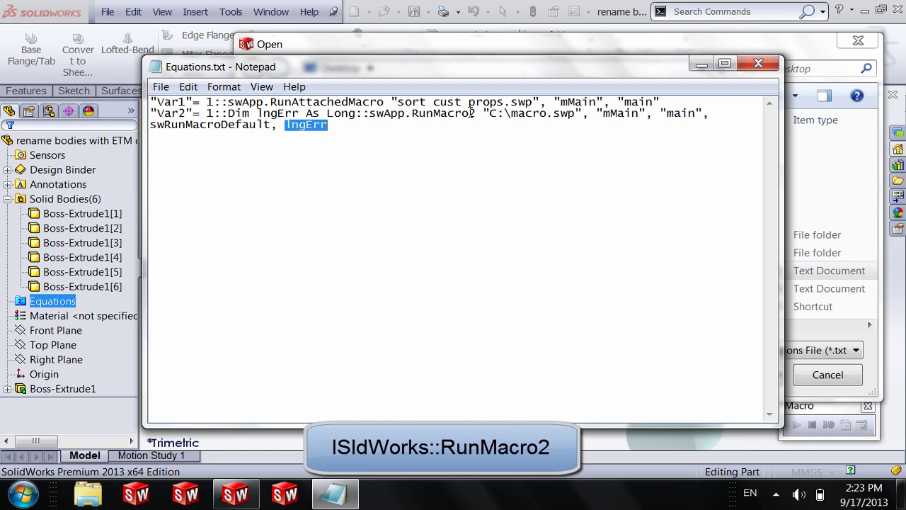
left_click(442, 113)
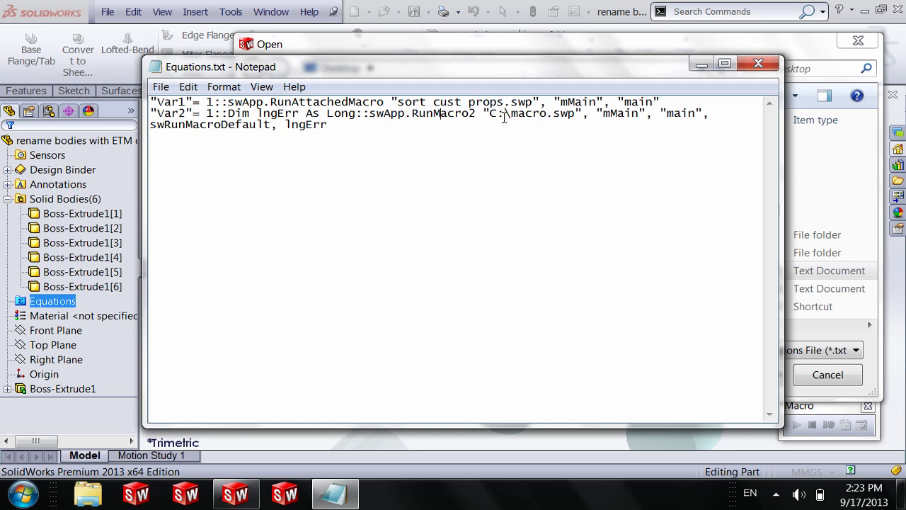
Step: Change the Var2 macro path from C:\macro.swp to C:\Temp\rename bodies.swp
left_click_drag(490, 113, 575, 119)
left_click(538, 115)
left_click_drag(511, 113, 547, 113)
type("Temp\\rename bodies")
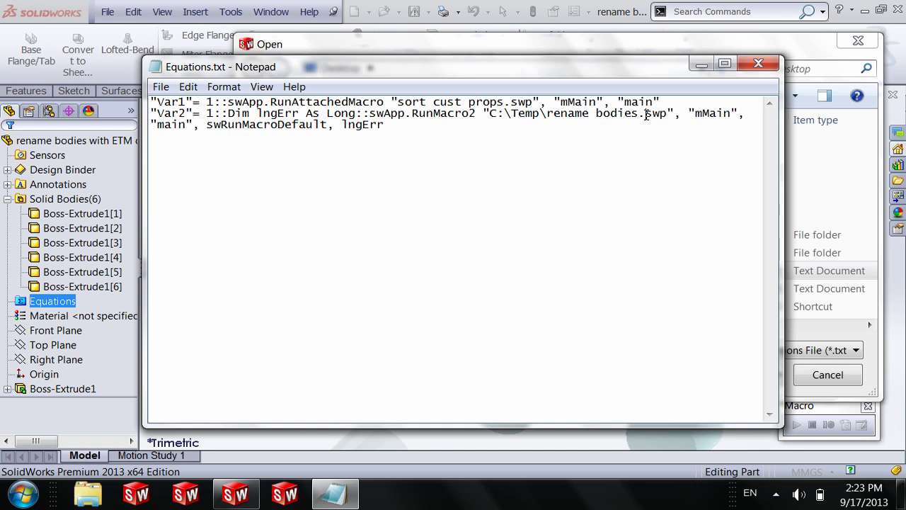
Step: Highlight the swp extension, mMain module, main procedure, swRunMacroDefault option and lngErr variable
left_click_drag(646, 113, 668, 113)
left_click(671, 125)
left_click_drag(696, 113, 738, 114)
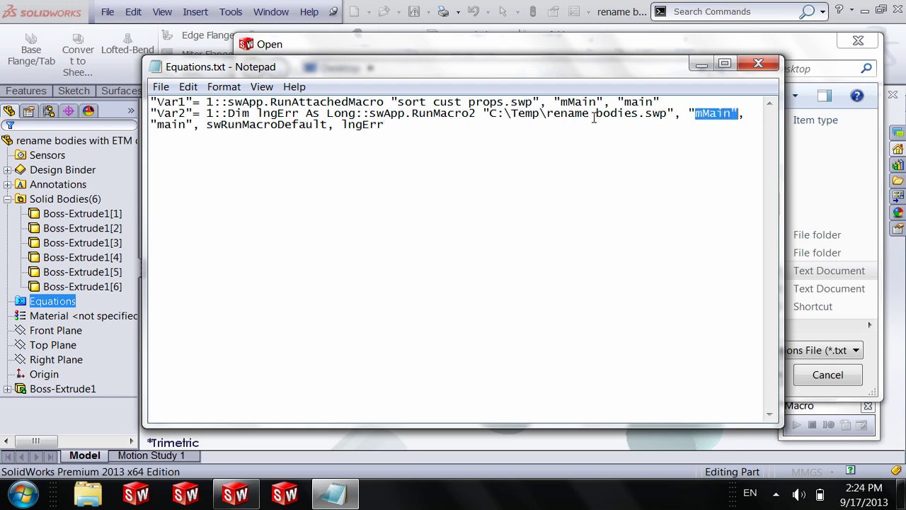
left_click_drag(155, 125, 268, 124)
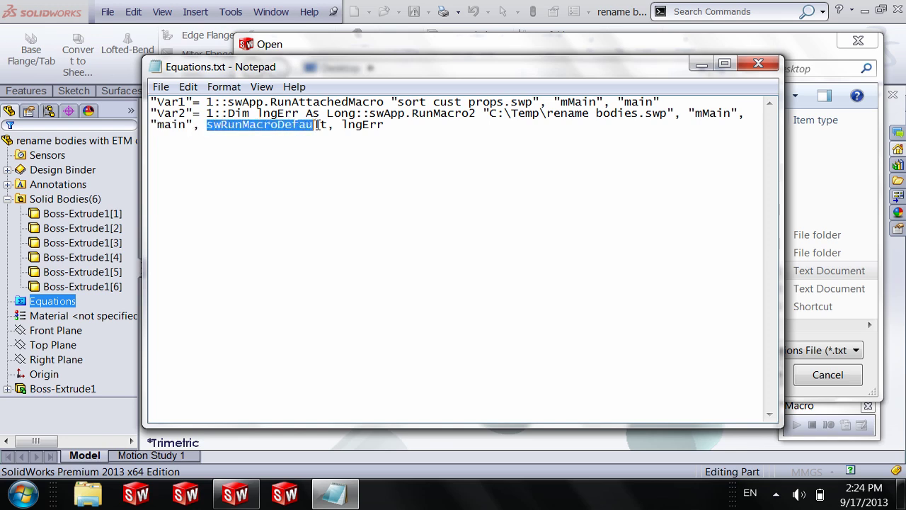
left_click_drag(318, 125, 328, 124)
left_click(327, 125)
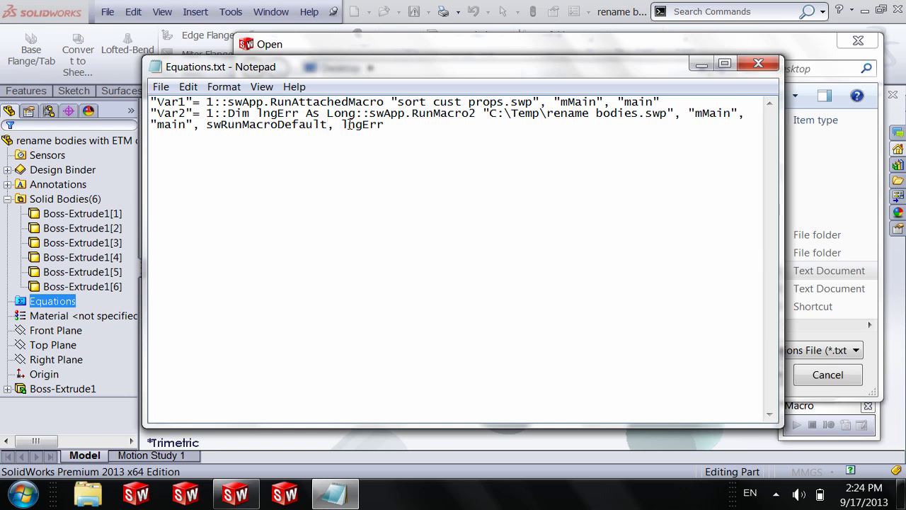
left_click_drag(341, 124, 409, 126)
left_click(409, 126)
Step: Import only the Var2 equation from Equations.txt, unlinked, and accept past the syntax error
left_click(760, 66)
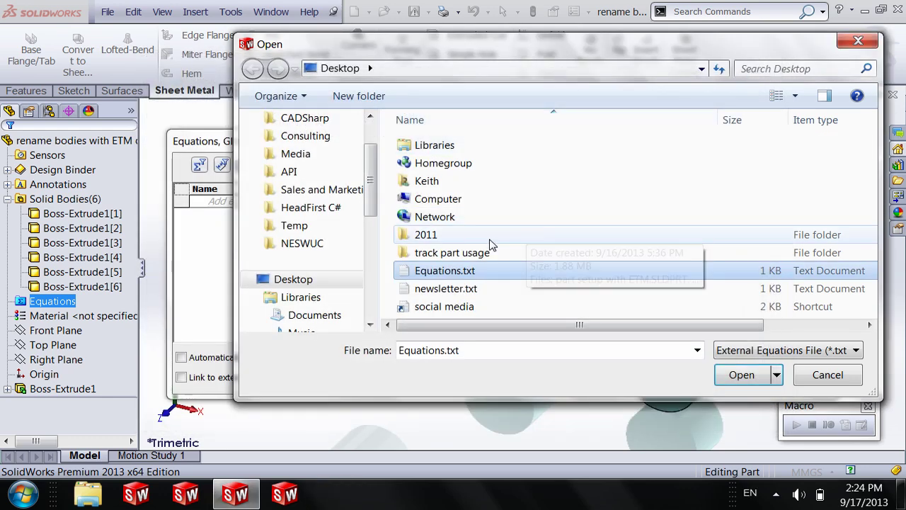
double_click(453, 267)
left_click(192, 237)
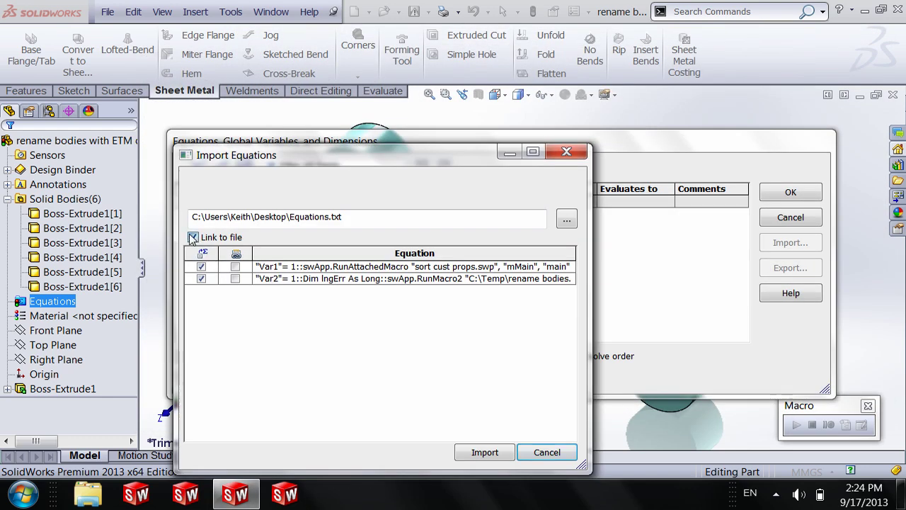
left_click(201, 266)
left_click(500, 452)
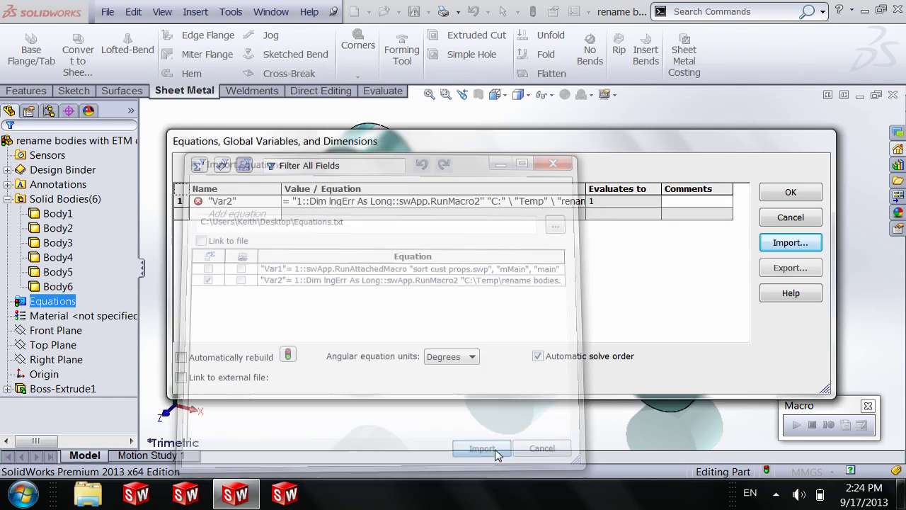
mouse_move(198, 203)
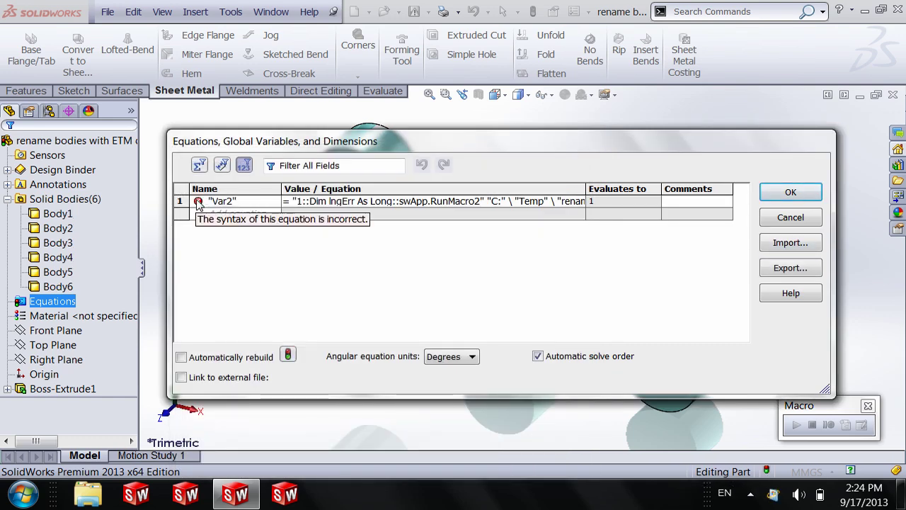
left_click(790, 194)
left_click(520, 255)
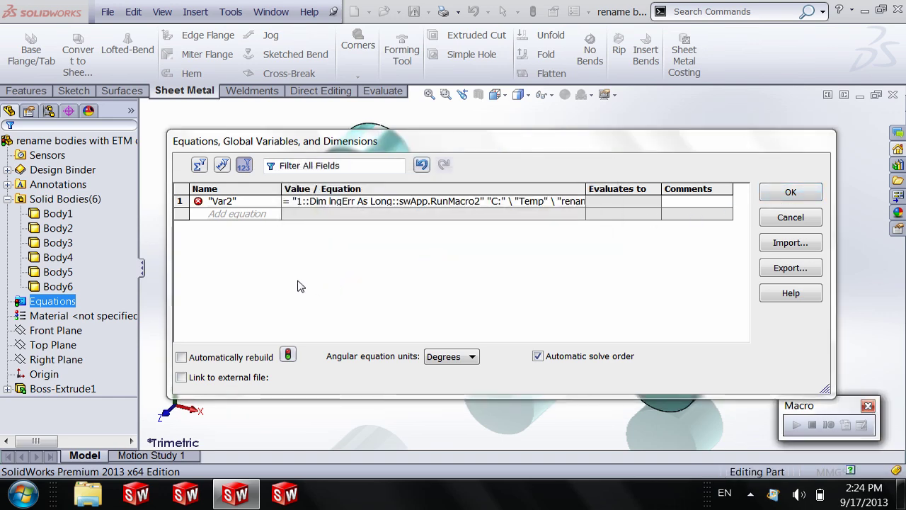
Step: Check the Var2 equation under Equations, then close the part
left_click(7, 302)
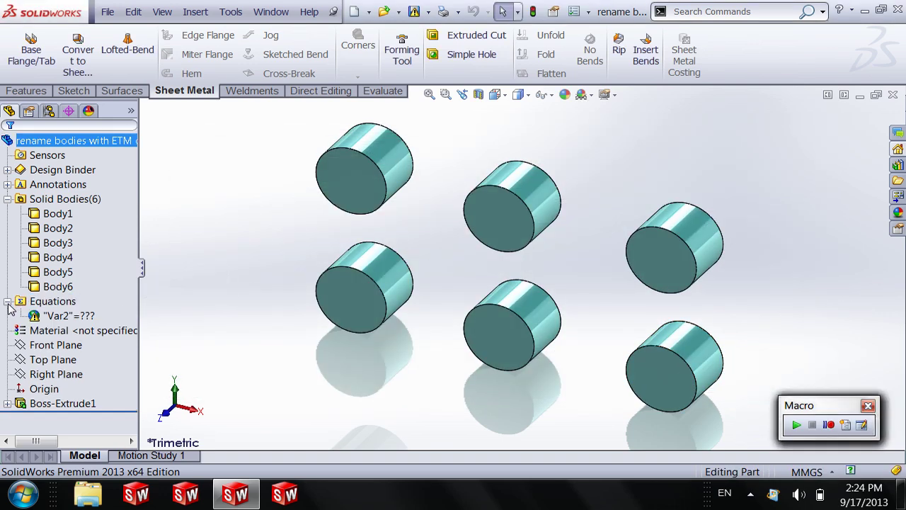
left_click(69, 315)
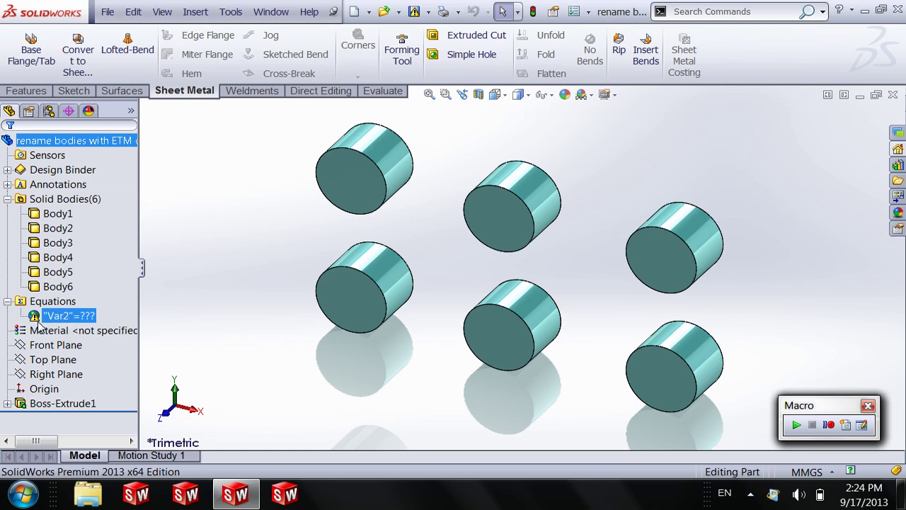
left_click(225, 256)
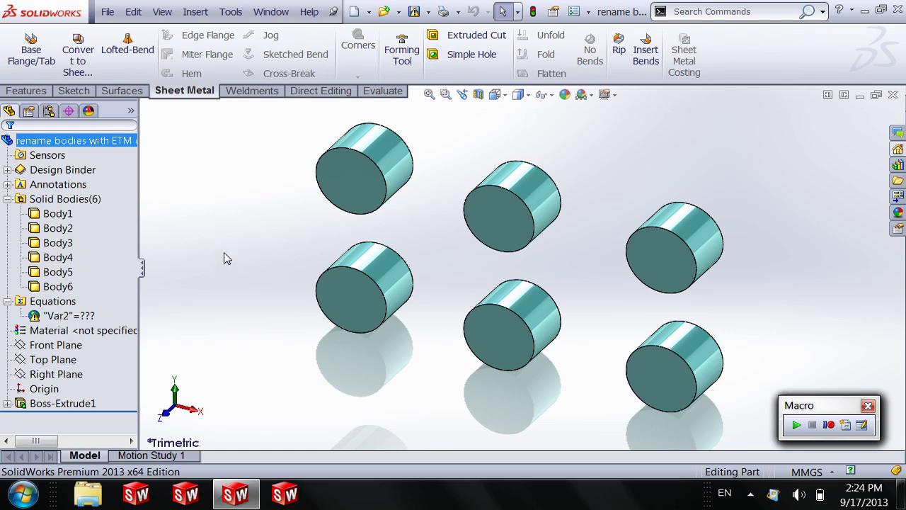
left_click(892, 95)
Step: Discard changes and reopen the rename bodies with ETM part from recent files
left_click(467, 335)
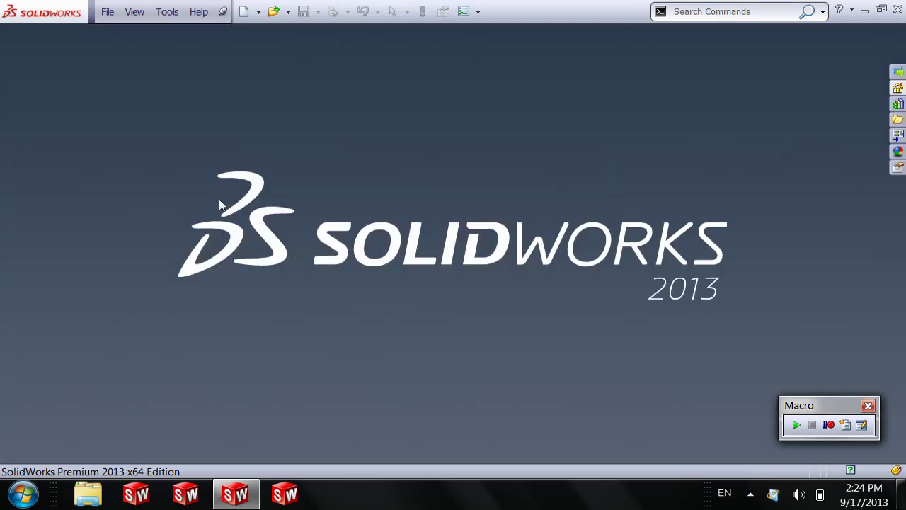
left_click(108, 12)
left_click(170, 142)
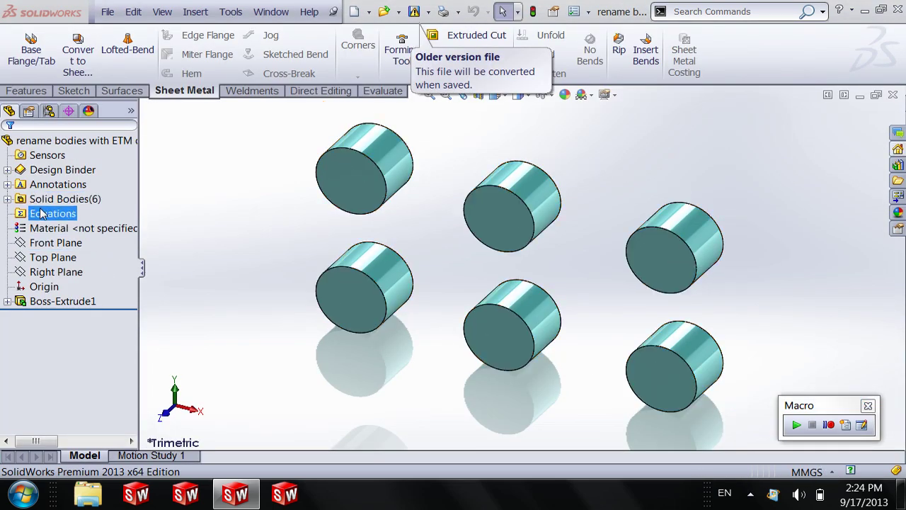
Step: Import just the Var2 equation from Equations.txt, unlinked, accepting past the syntax error
right_click(44, 215)
left_click(73, 223)
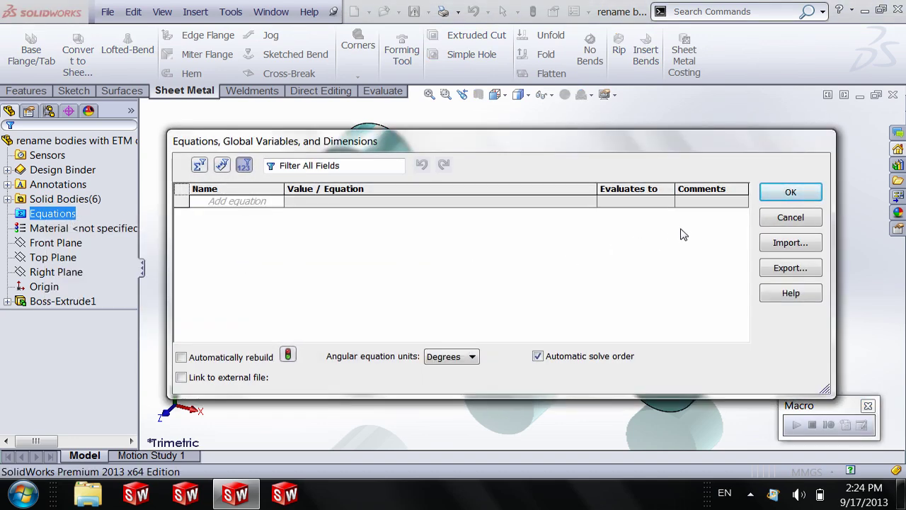
left_click(786, 242)
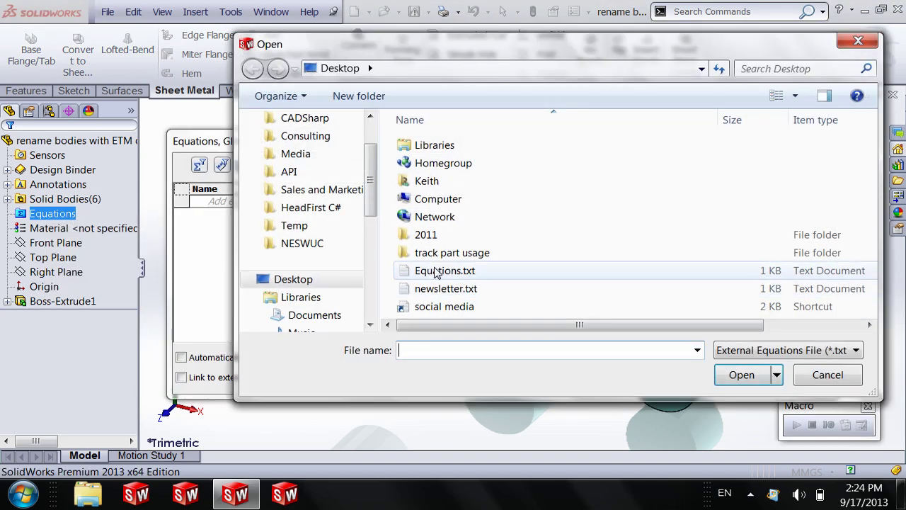
double_click(437, 274)
left_click(193, 237)
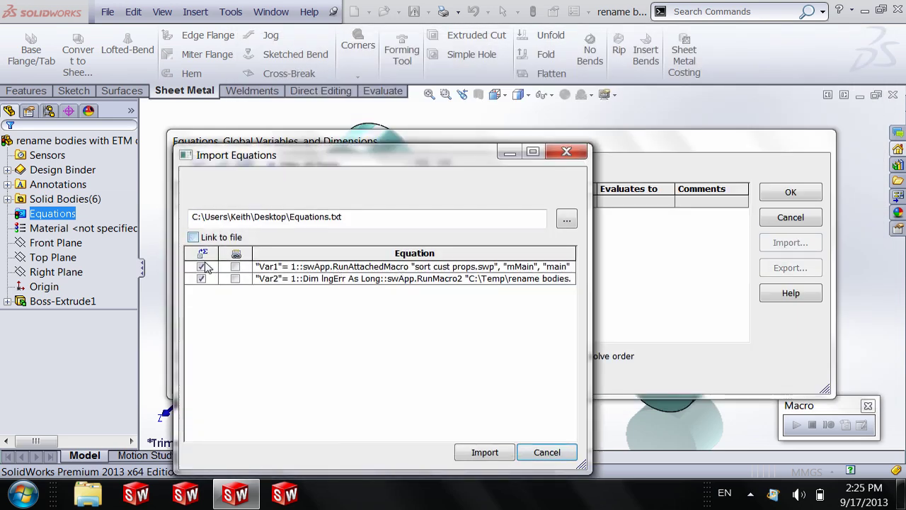
left_click(202, 267)
left_click(496, 452)
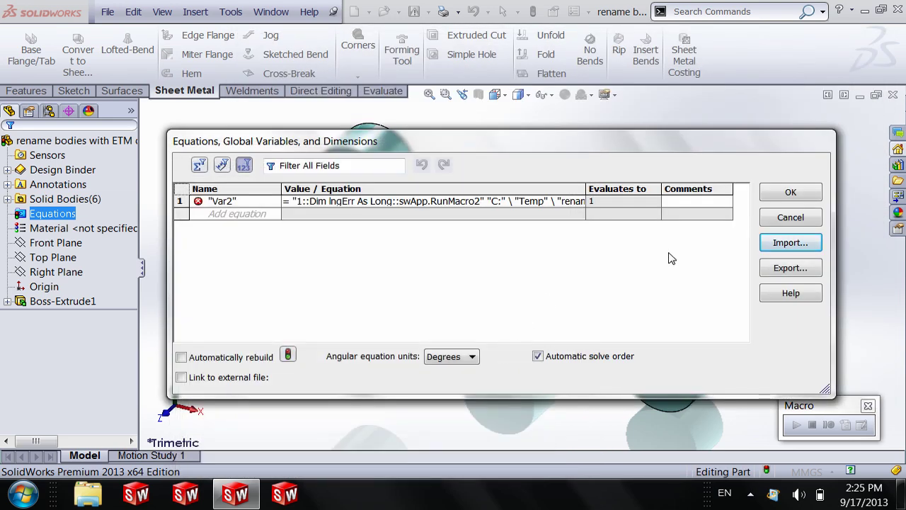
left_click(790, 193)
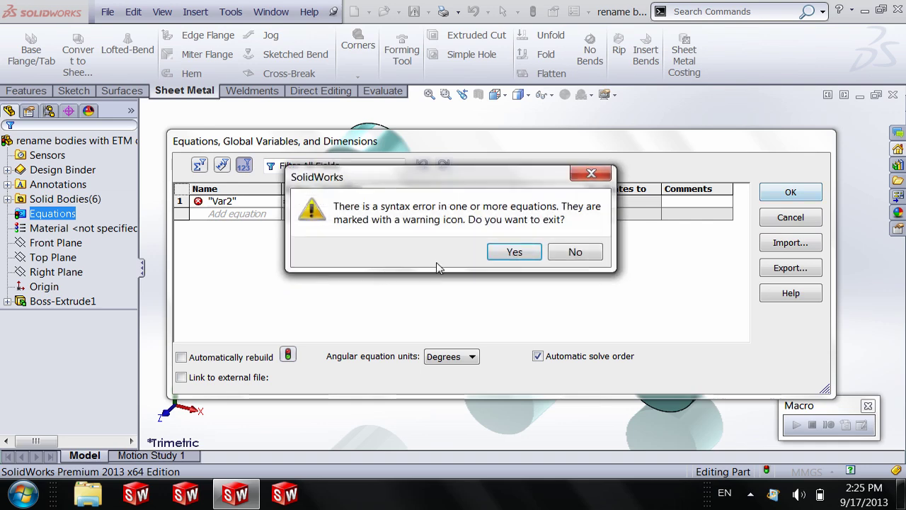
left_click(514, 252)
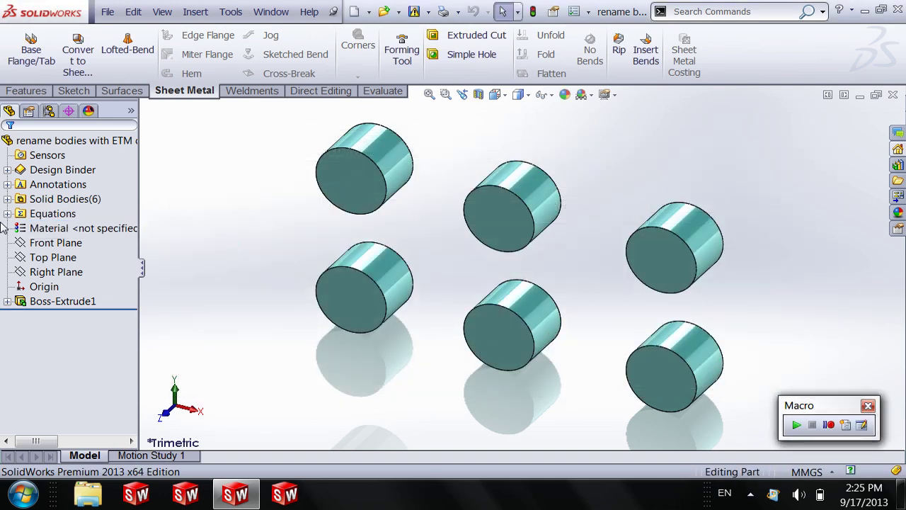
Step: Expand Solid Bodies and select Body5, Body6, Body4 and Body1 to locate their cylinders
left_click(57, 230)
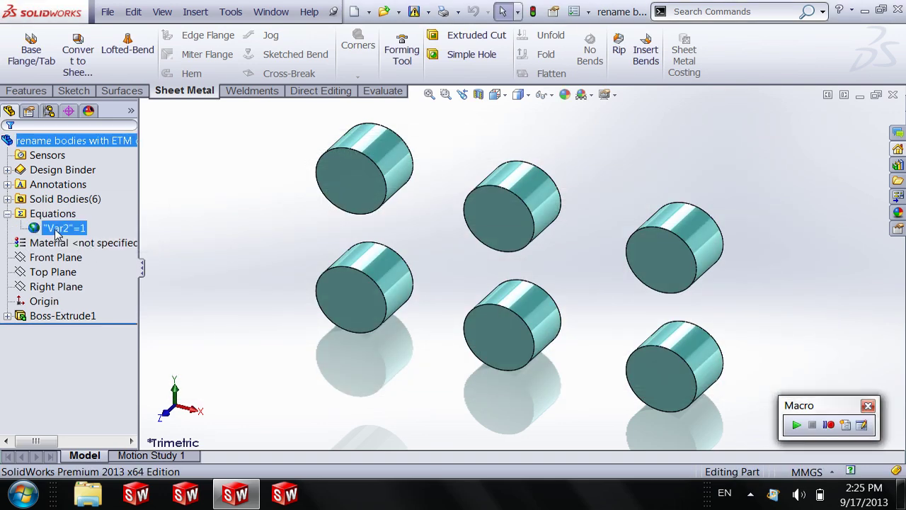
left_click(225, 217)
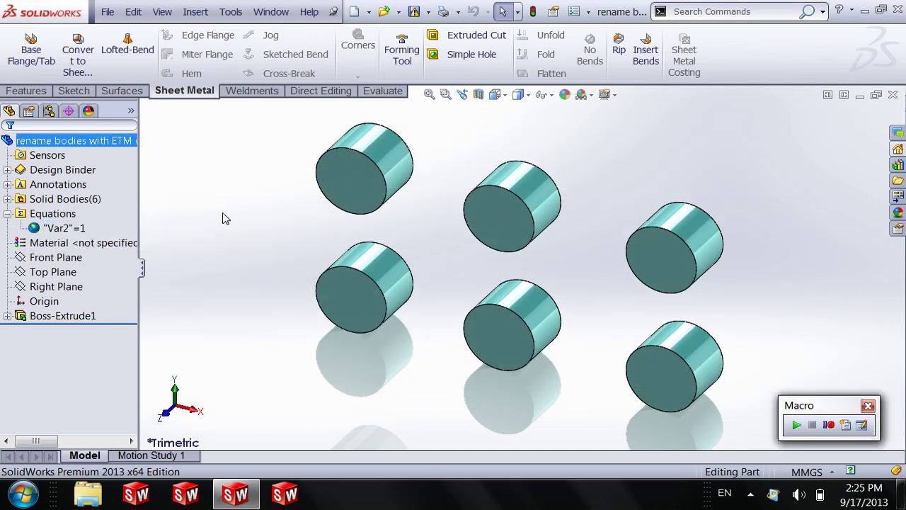
left_click(7, 199)
left_click(58, 274)
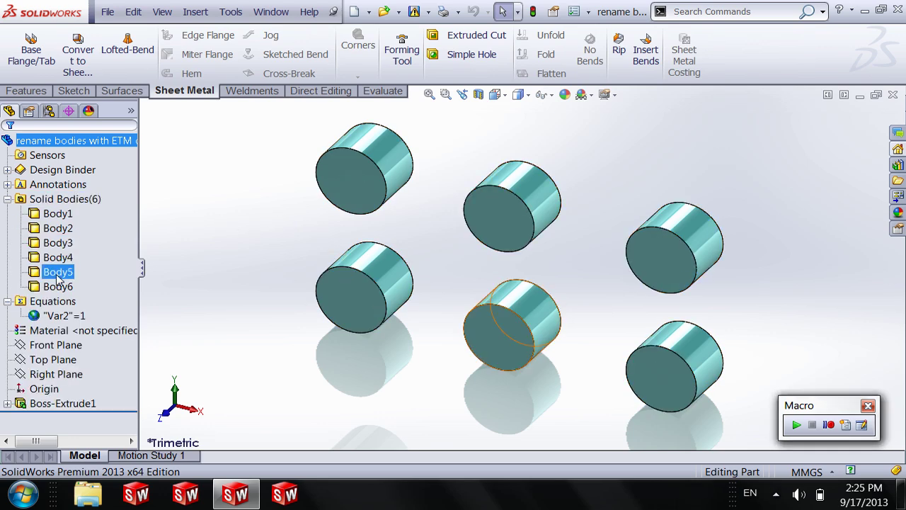
left_click(58, 287)
left_click(58, 272)
left_click(58, 258)
left_click(57, 214)
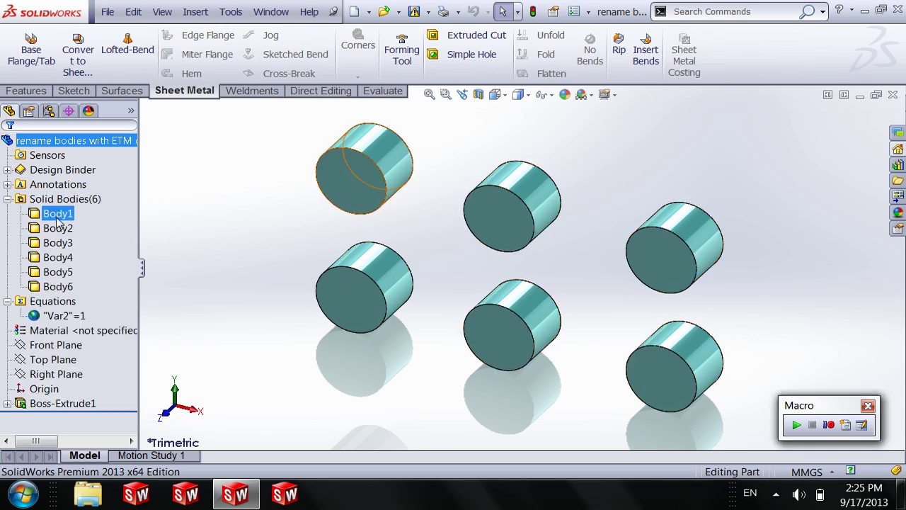
left_click(55, 301)
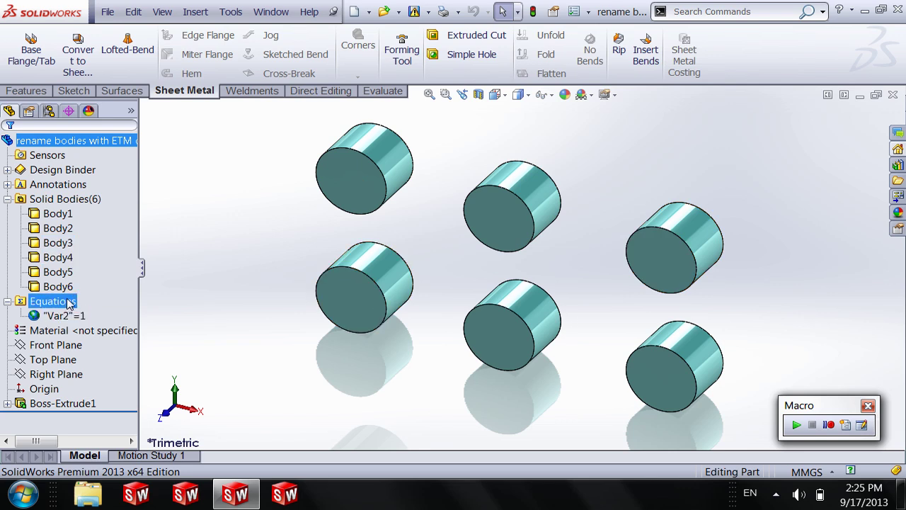
left_click(119, 305)
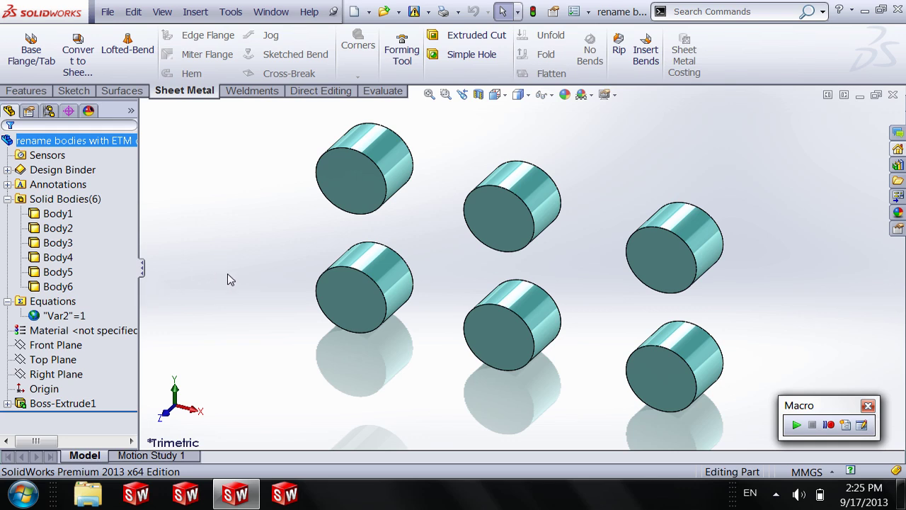
Step: Sketch a circle on the Front Plane to the left of the cylinders
left_click(56, 345)
left_click(72, 327)
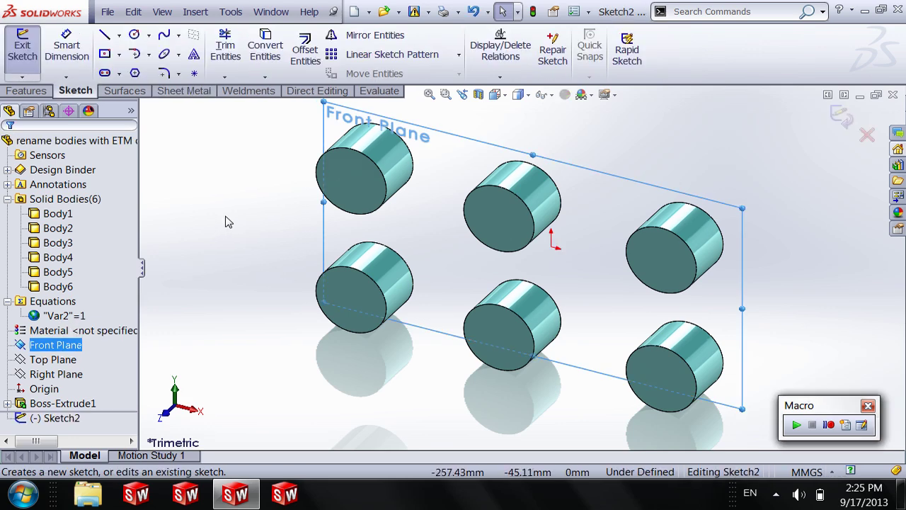
key("s")
left_click(267, 260)
left_click(229, 221)
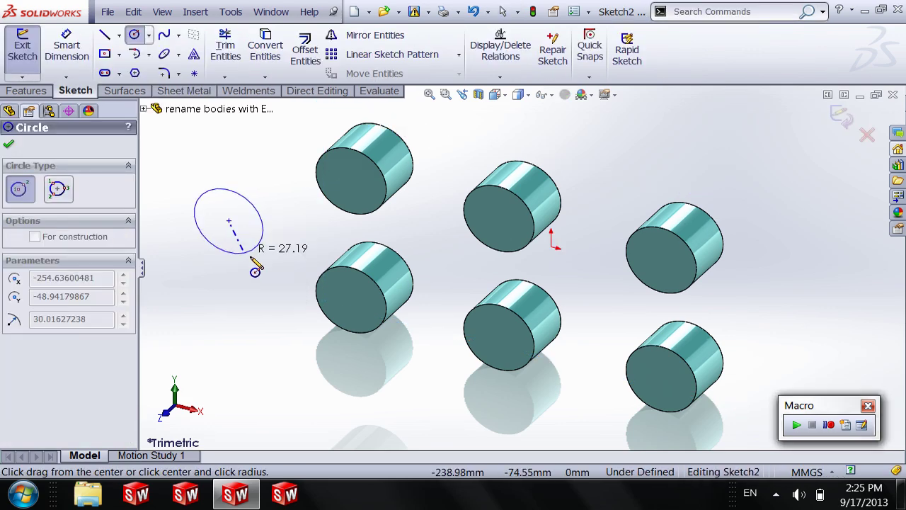
left_click(255, 267)
Step: Extrude the circle 10 mm and select the new Body7 to check it
key("s")
left_click(296, 362)
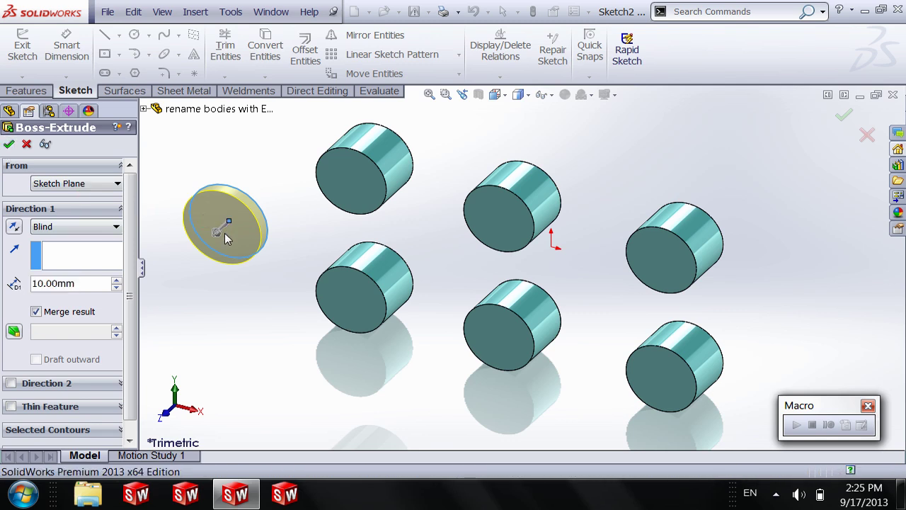
key("Return")
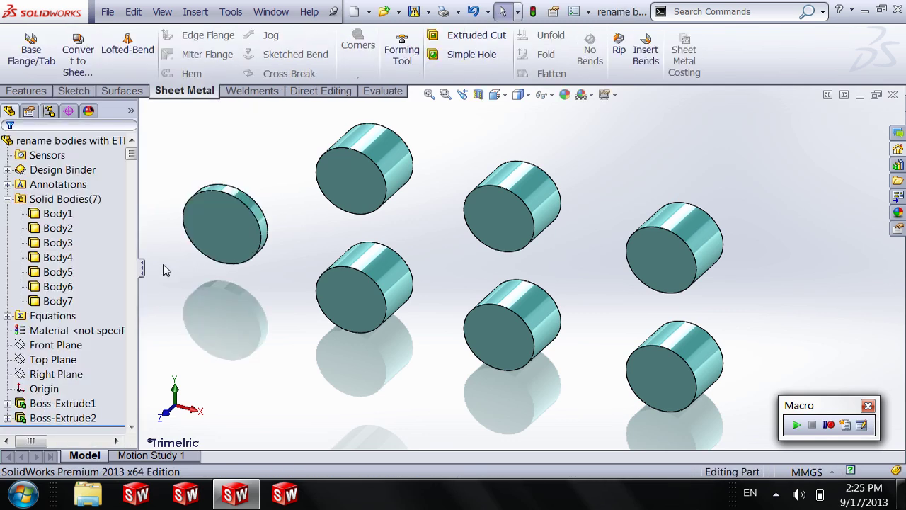
left_click(51, 302)
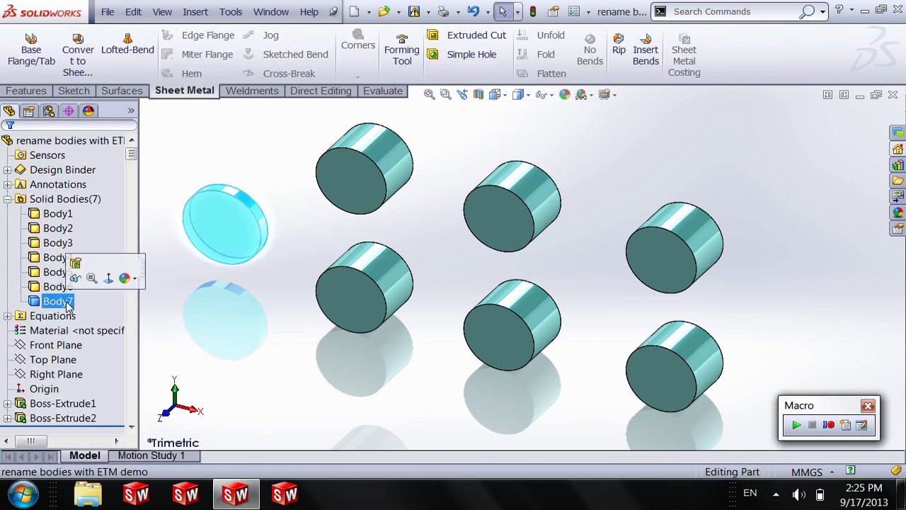
left_click(230, 314)
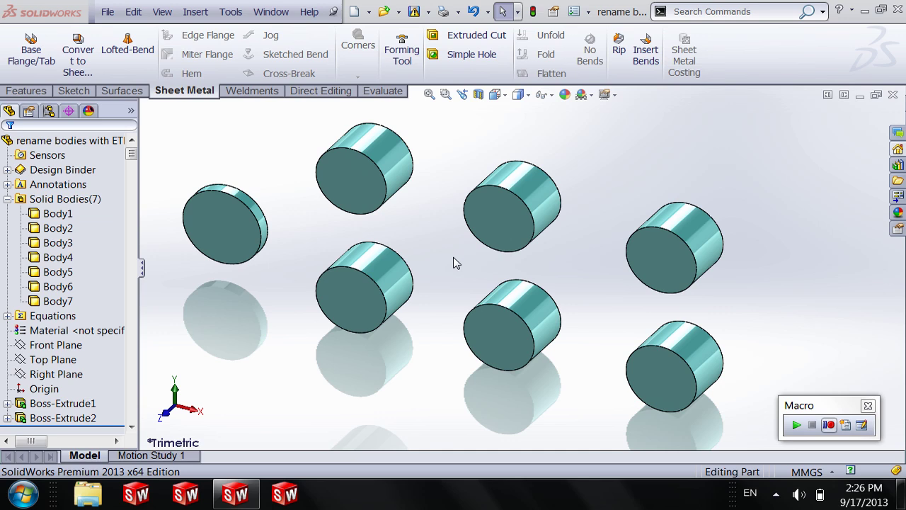
Step: Close the part without saving and open the Universal Joint assembly from recent files
left_click(893, 94)
left_click(379, 327)
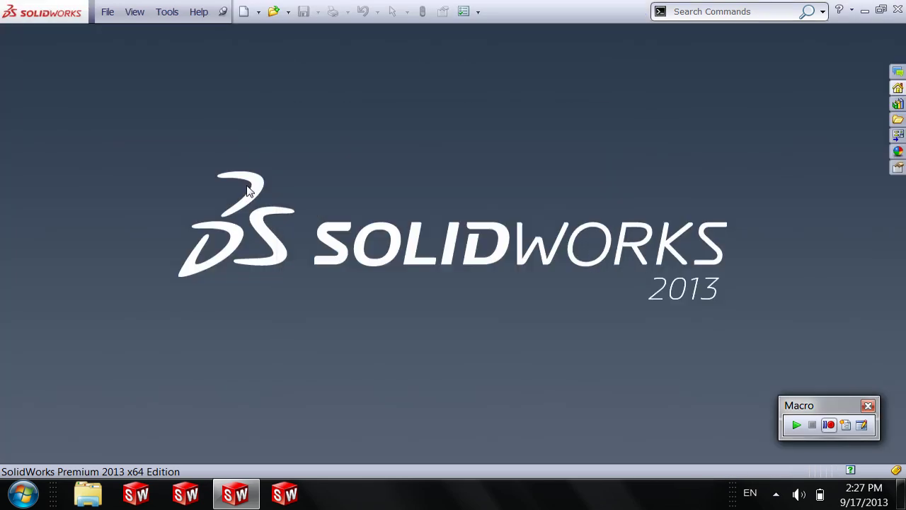
left_click(107, 10)
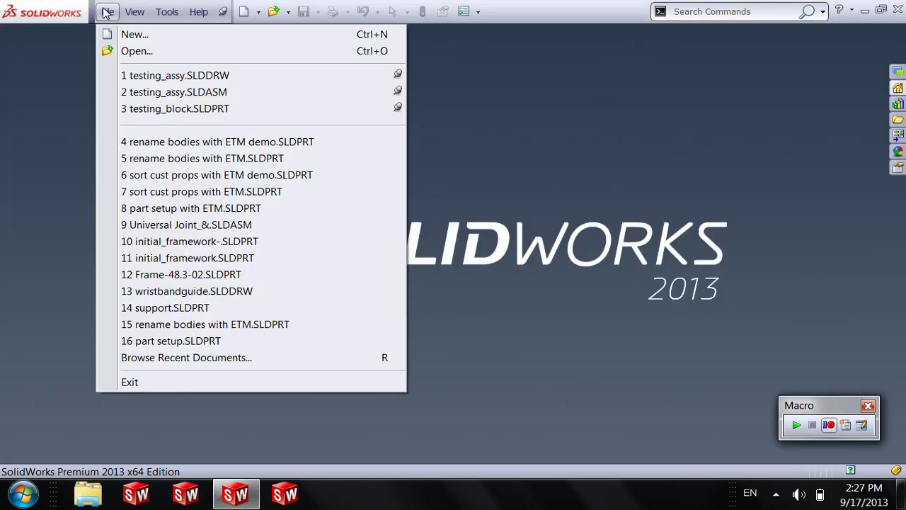
left_click(198, 224)
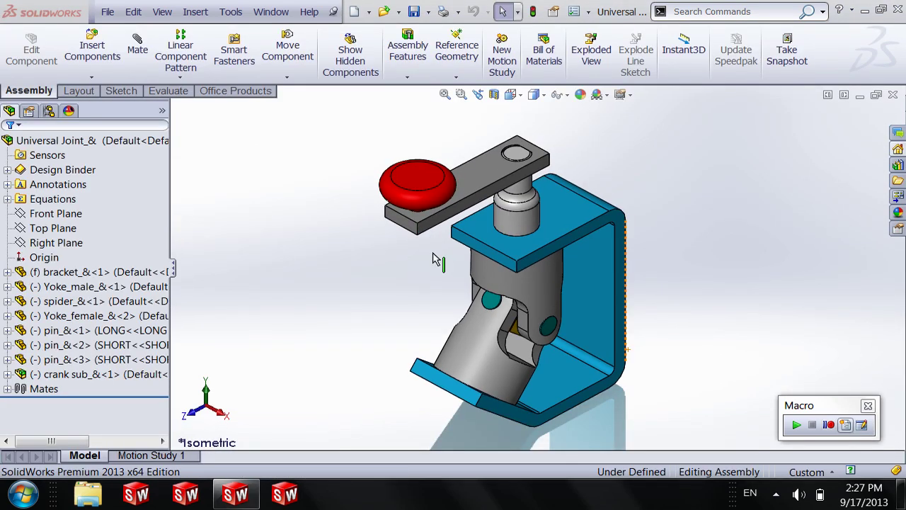
Step: Expand the Design Binder and select the track part usage macro
left_click(8, 170)
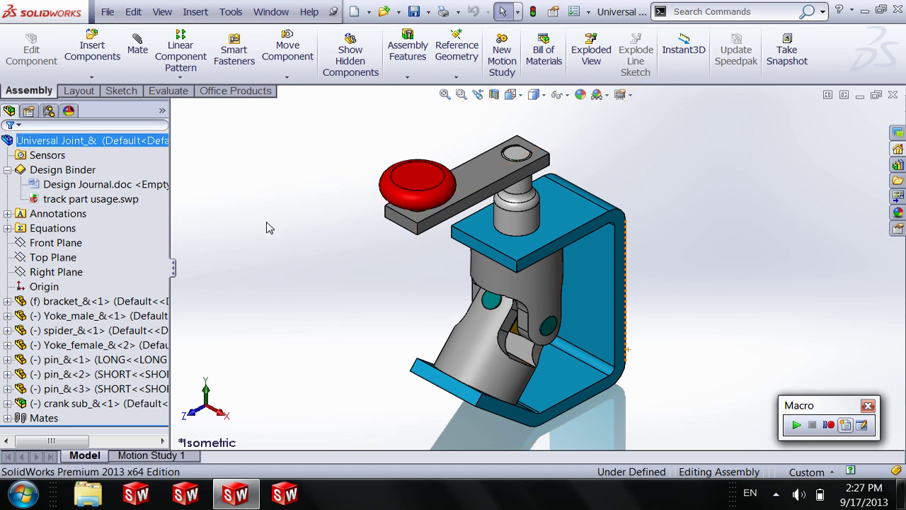
left_click(86, 199)
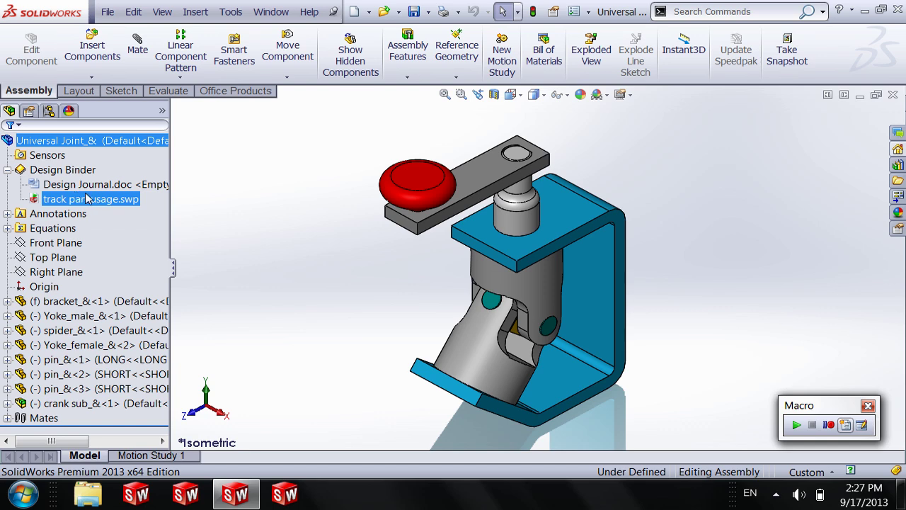
left_click(105, 211)
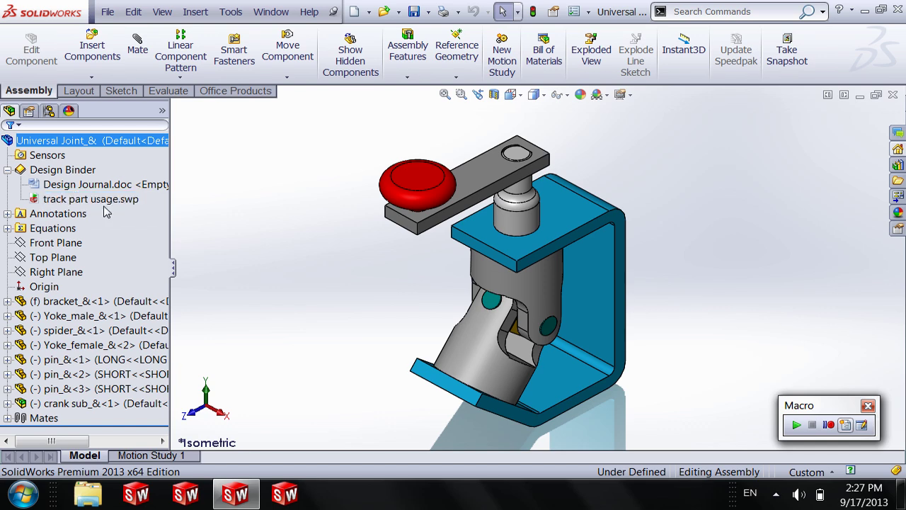
left_click(97, 203)
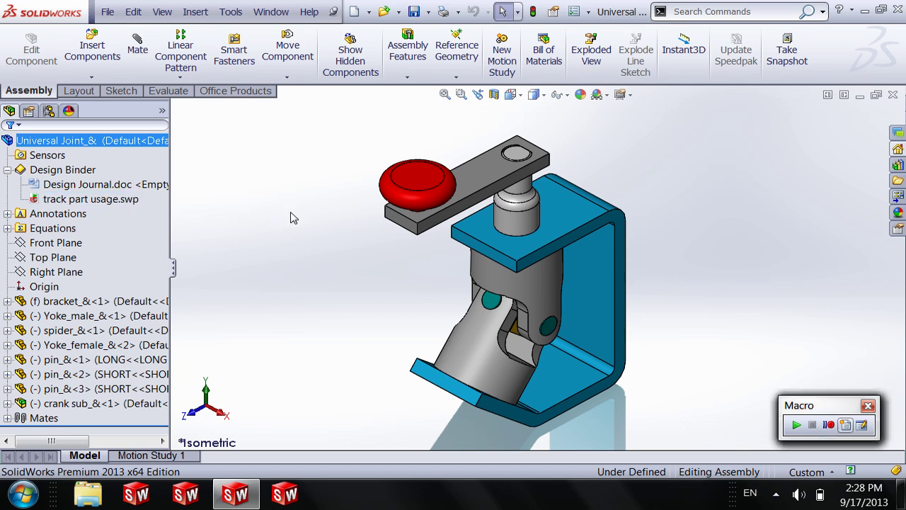
Step: Ctrl-drag a copy of the red crank knob left of the assembly, then rebuild and save all
left_click_drag(416, 183, 271, 175, "ctrl")
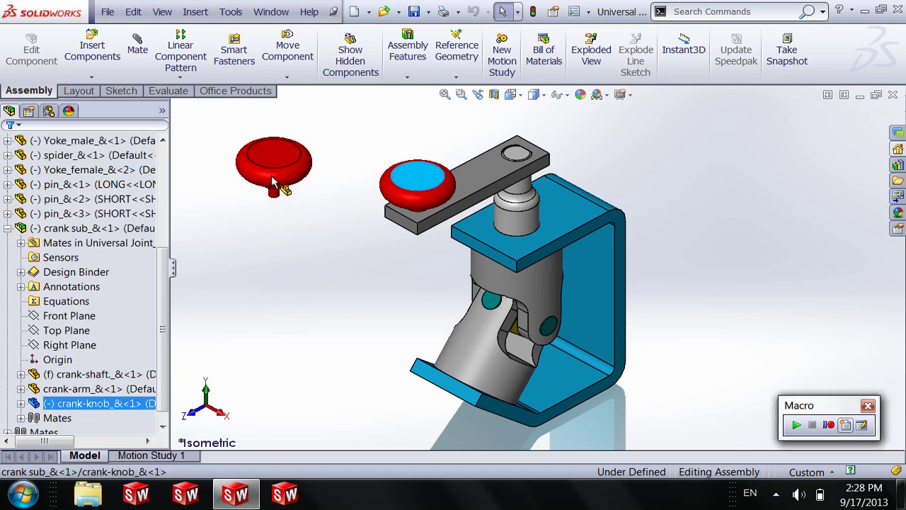
left_click(305, 227)
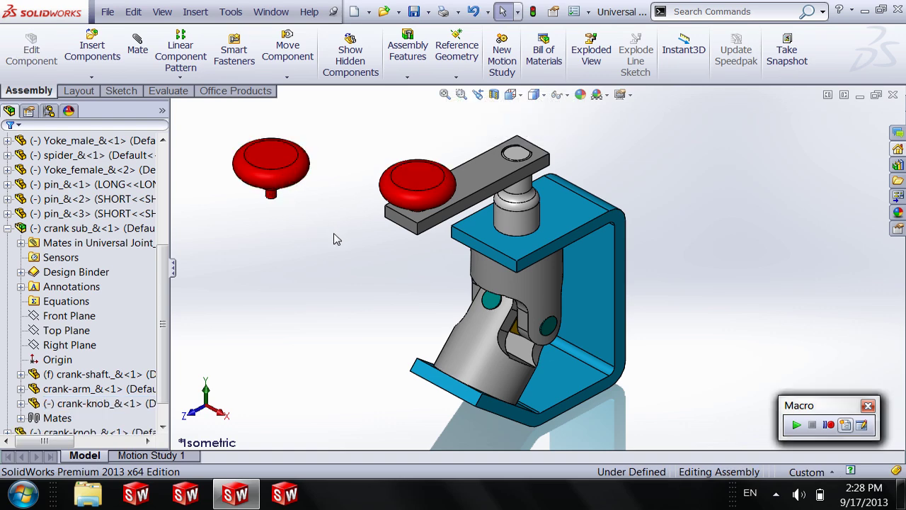
key("ctrl+s")
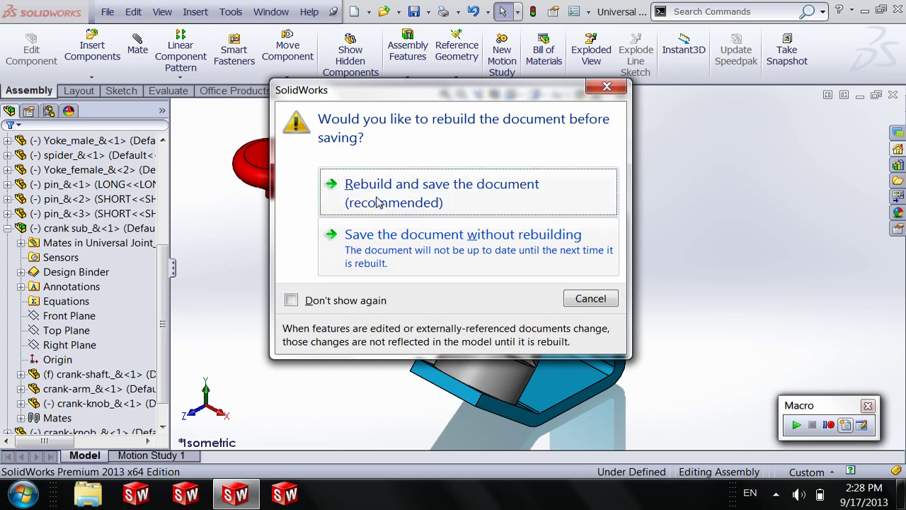
left_click(371, 207)
left_click(504, 271)
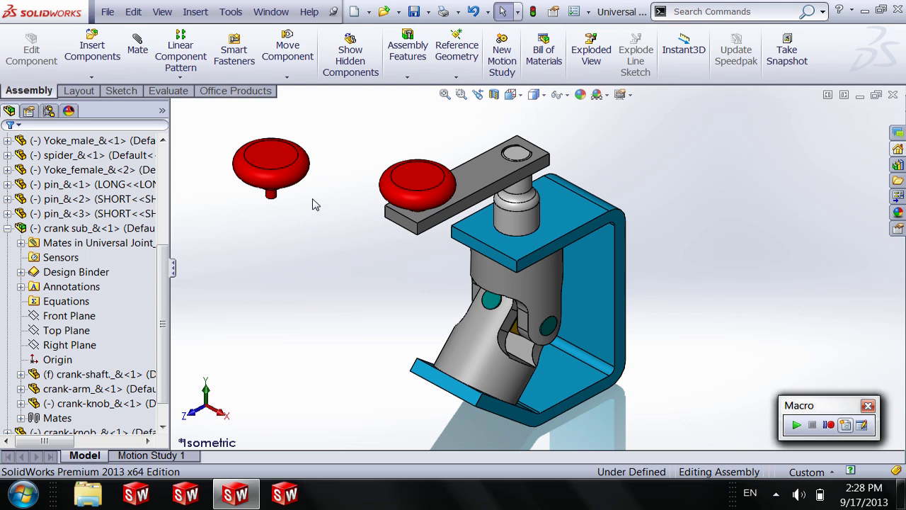
left_click(283, 161)
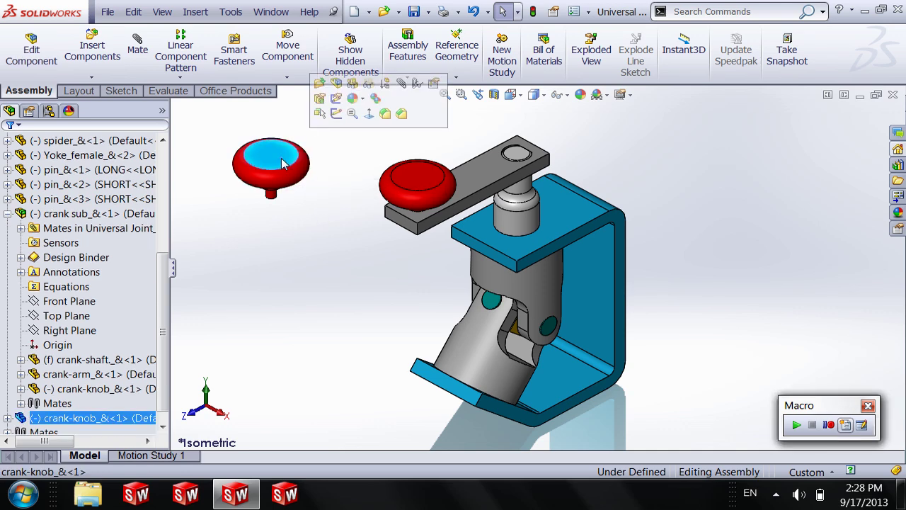
left_click(320, 98)
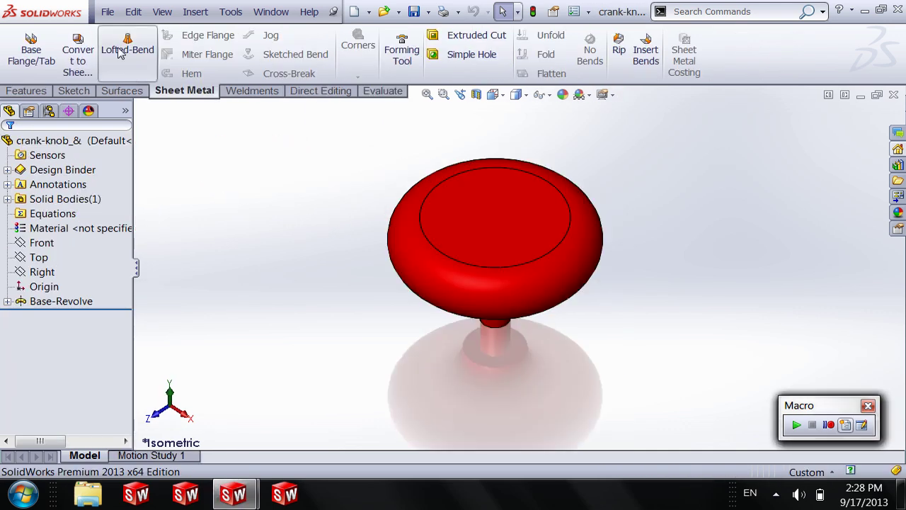
left_click(106, 12)
left_click(166, 373)
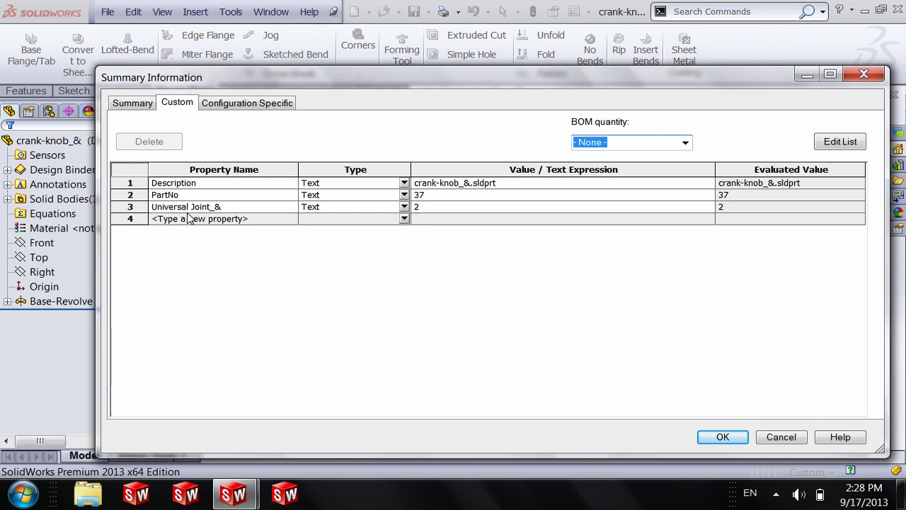
left_click(720, 437)
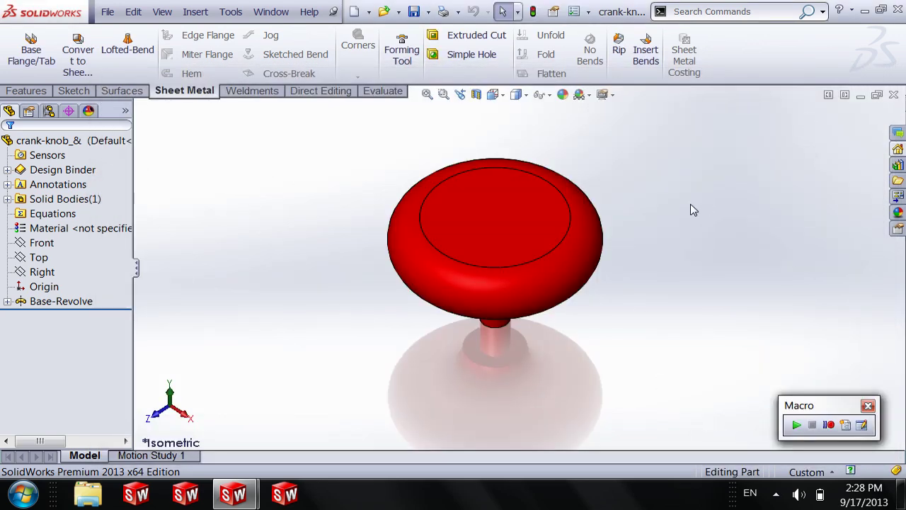
left_click(893, 94)
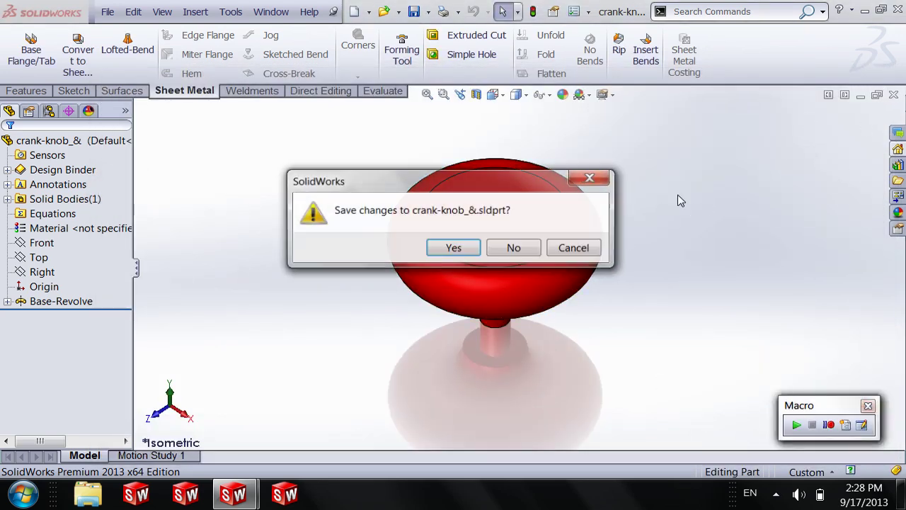
left_click(516, 248)
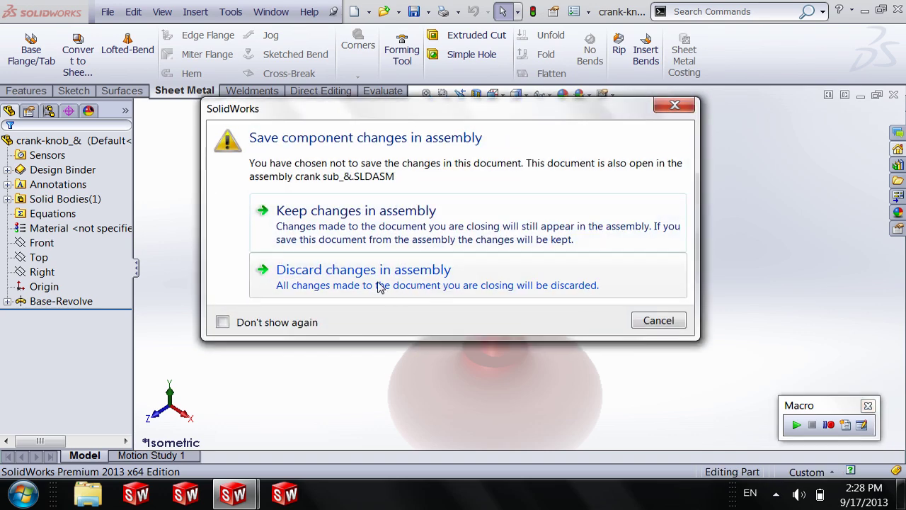
left_click(379, 286)
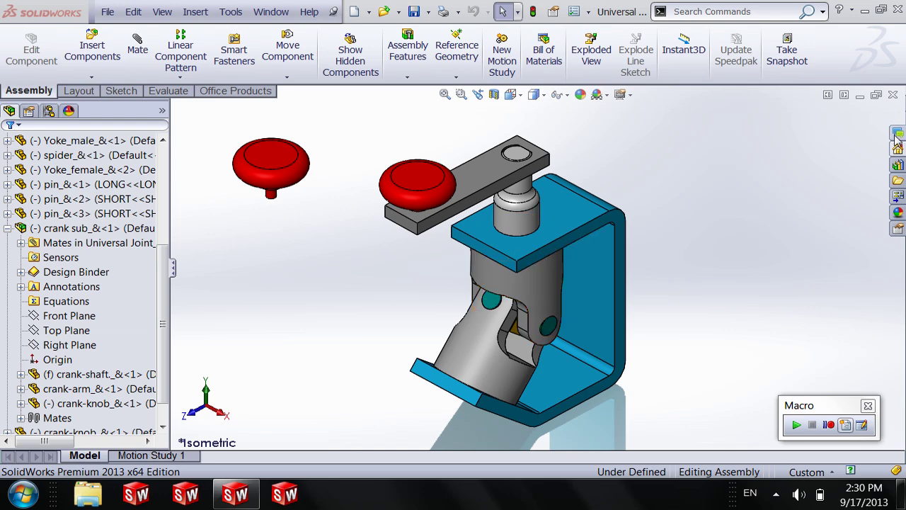
Step: Close the Universal Joint assembly and reopen 'part setup with ETM' from recent documents
left_click(892, 94)
left_click(108, 12)
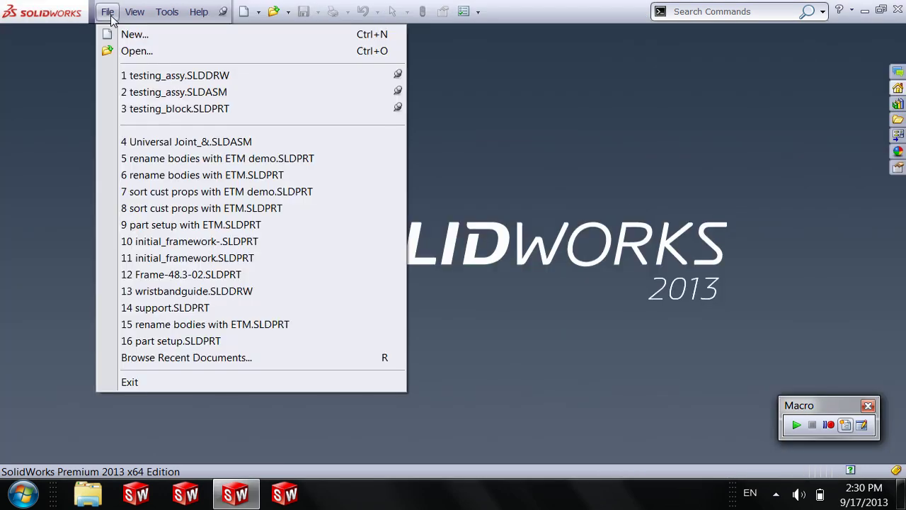
left_click(191, 224)
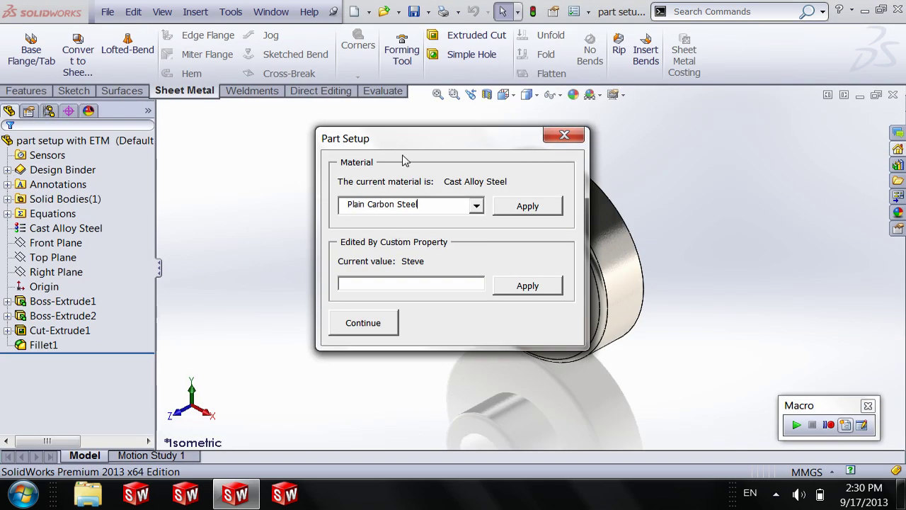
mouse_move(423, 148)
left_mouse_down()
mouse_move(440, 163)
mouse_move(434, 155)
left_mouse_up()
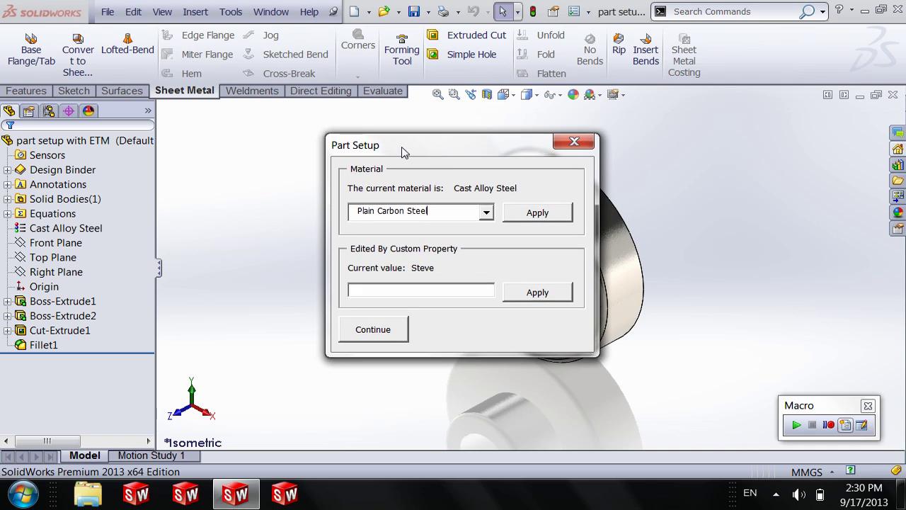
Step: Apply Plain Carbon Steel as material, apply a new Edited By name, then continue
left_click(485, 216)
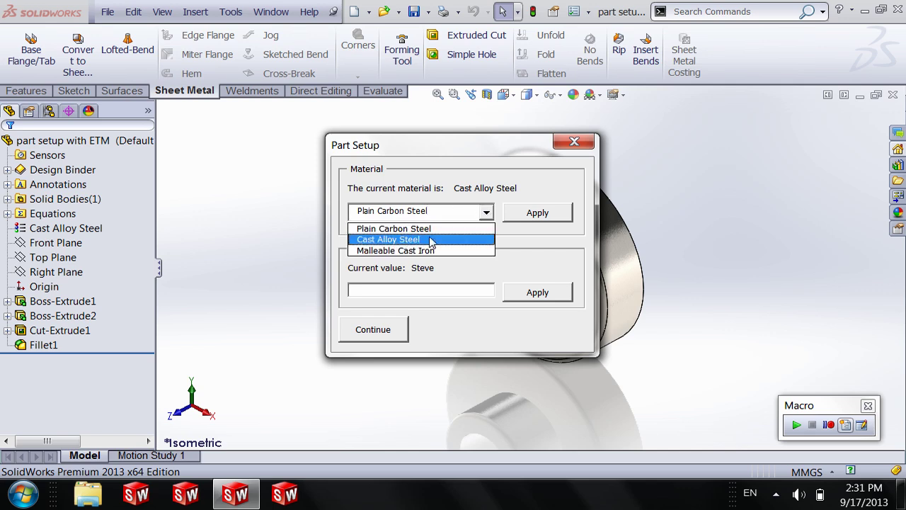
left_click(464, 226)
left_click(524, 215)
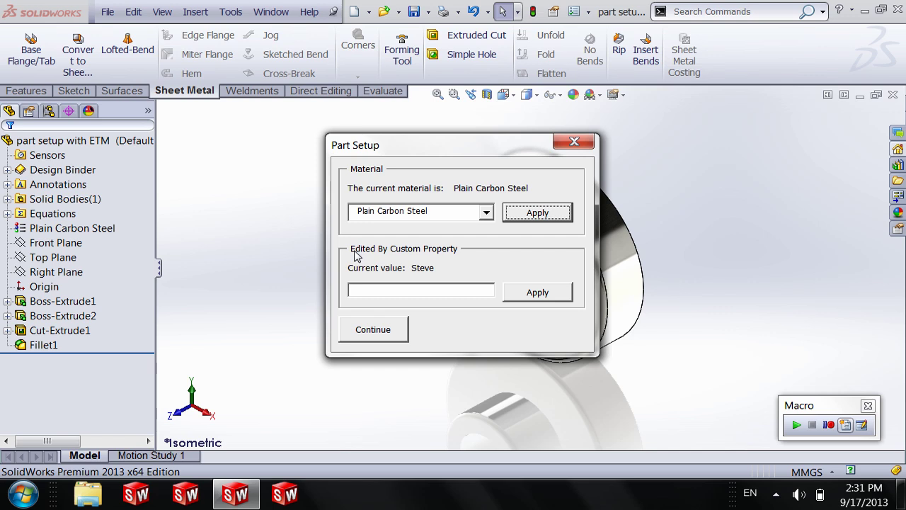
left_click(390, 291)
type("Keith")
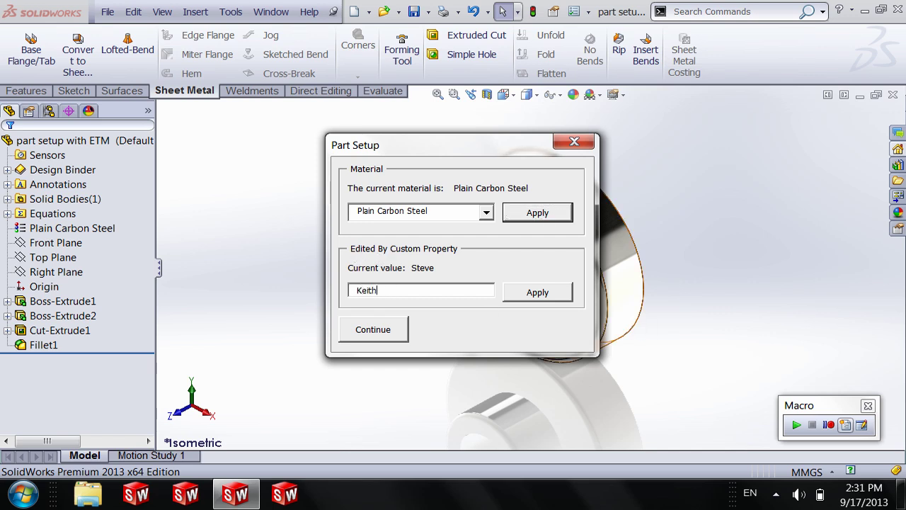
left_click(524, 293)
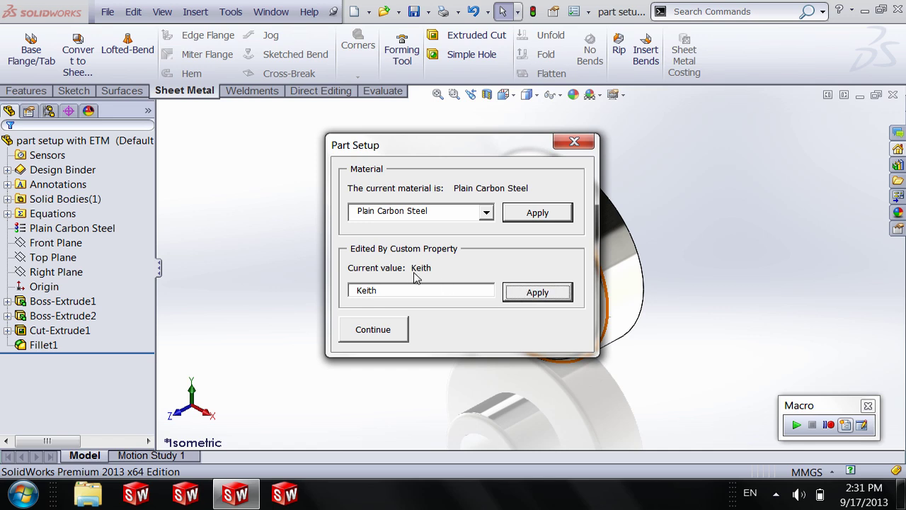
left_click(381, 333)
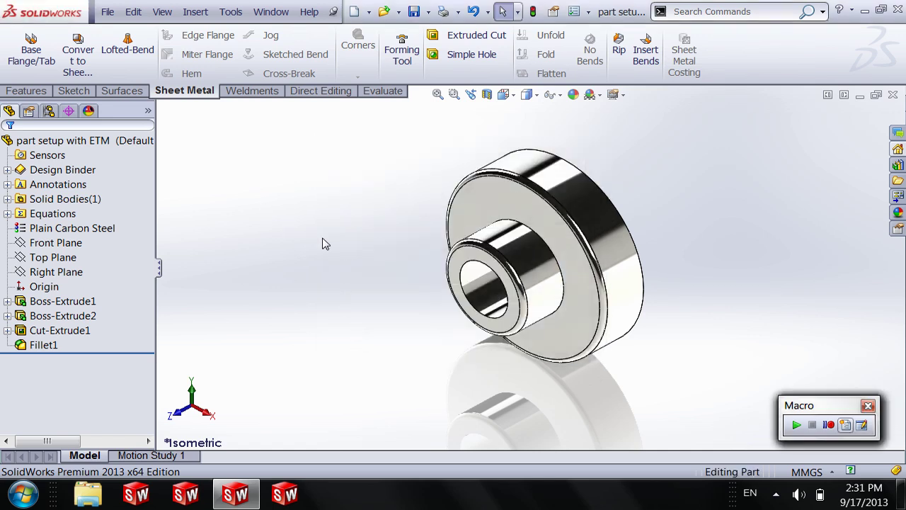
Step: Expand and collapse the Design Binder, clear the selection, and save the part
left_click(7, 170)
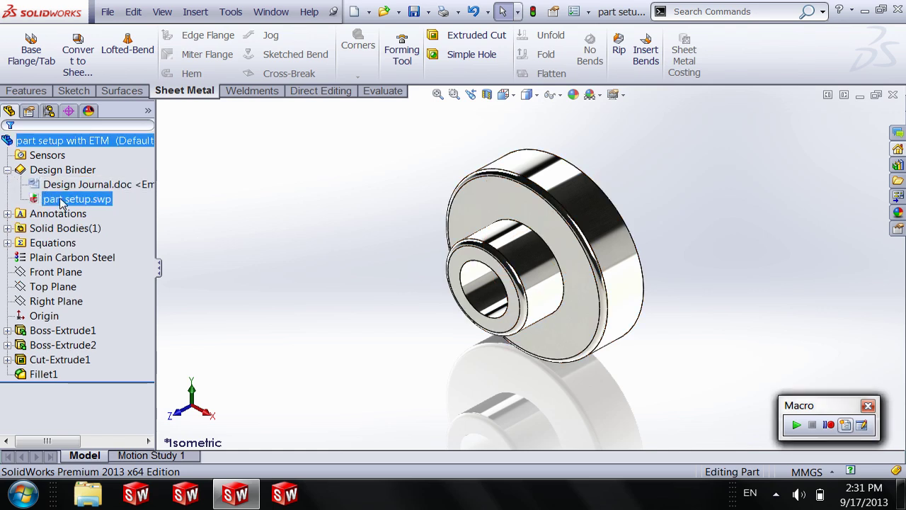
left_click(7, 169)
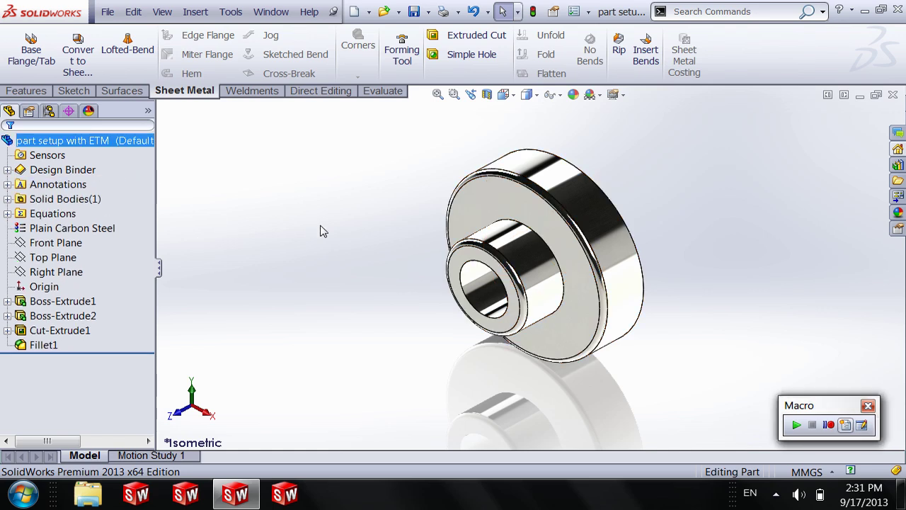
key("Escape")
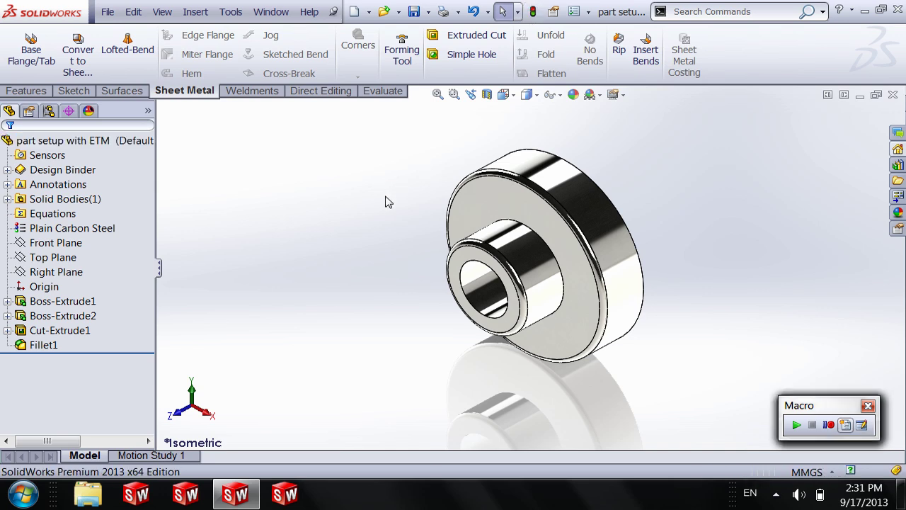
left_click(415, 20)
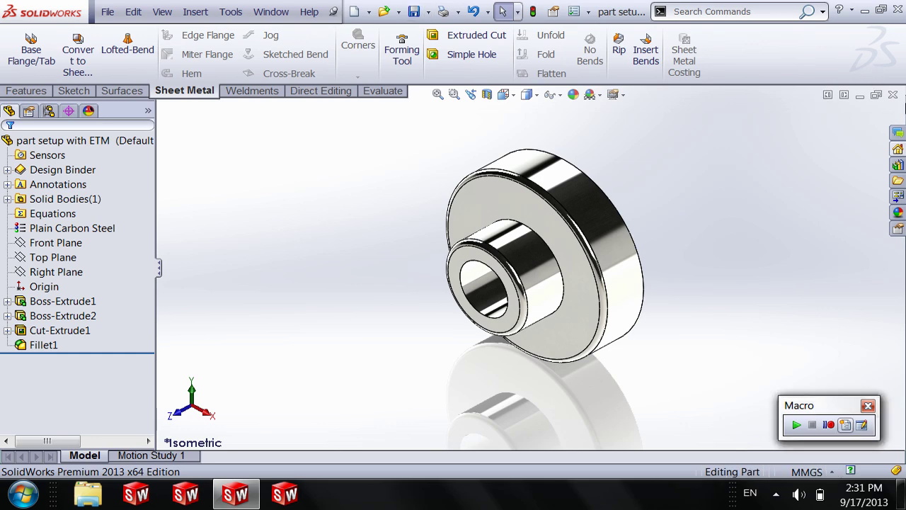
Step: Close the part and reopen part setup with ETM.SLDPRT from the recent files list
left_click(892, 94)
left_click(107, 12)
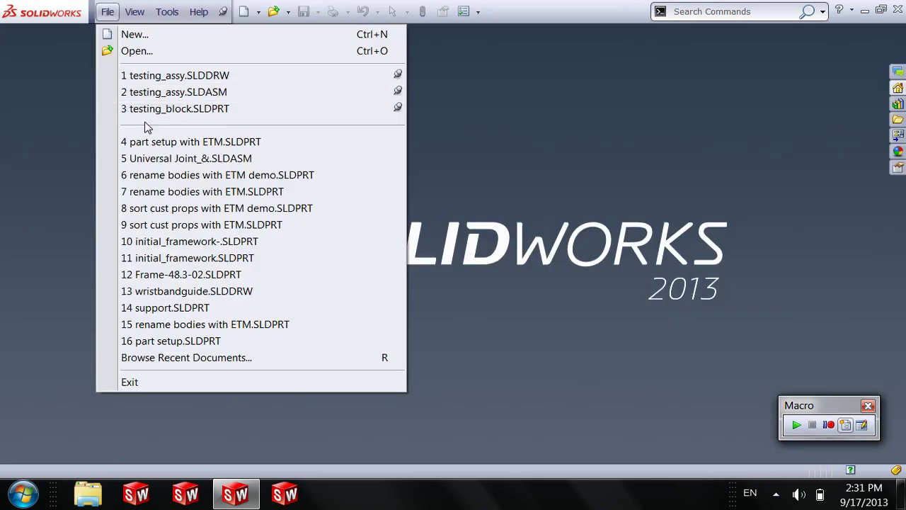
left_click(170, 142)
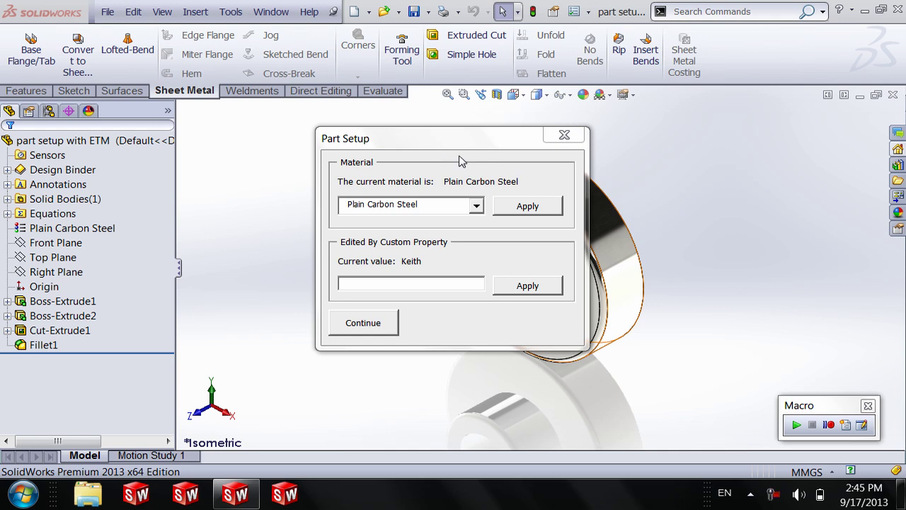
left_click(50, 214)
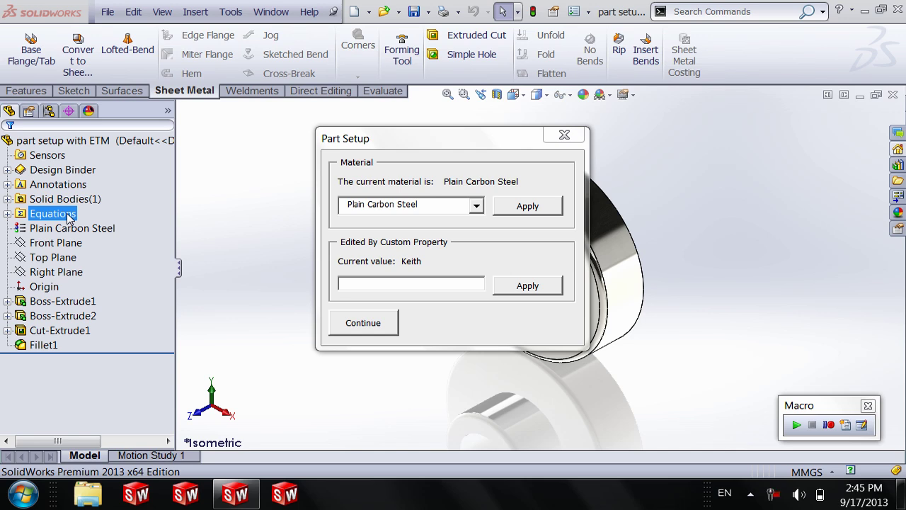
left_click_drag(411, 137, 423, 159)
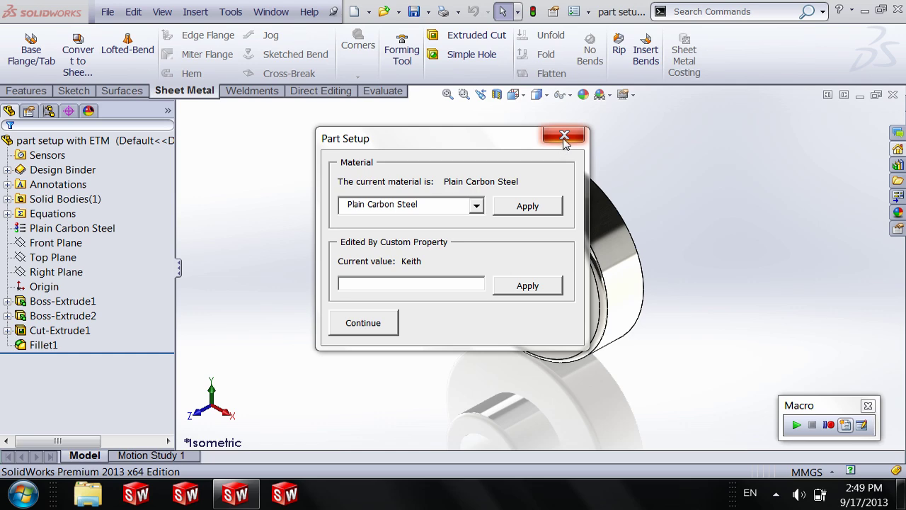
Step: Close Part Setup and open ETMUtil_shell.swp from the Desktop in the VBA editor
left_click(564, 136)
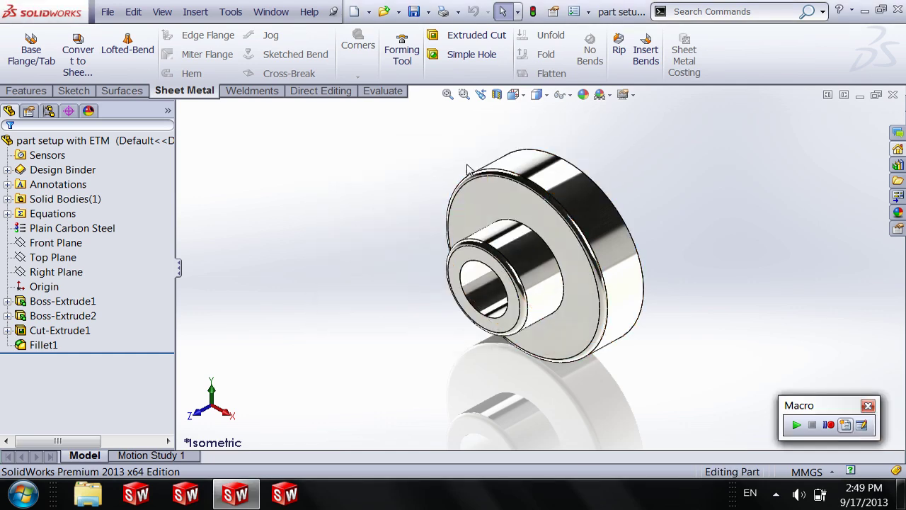
left_click(864, 429)
left_click(290, 269)
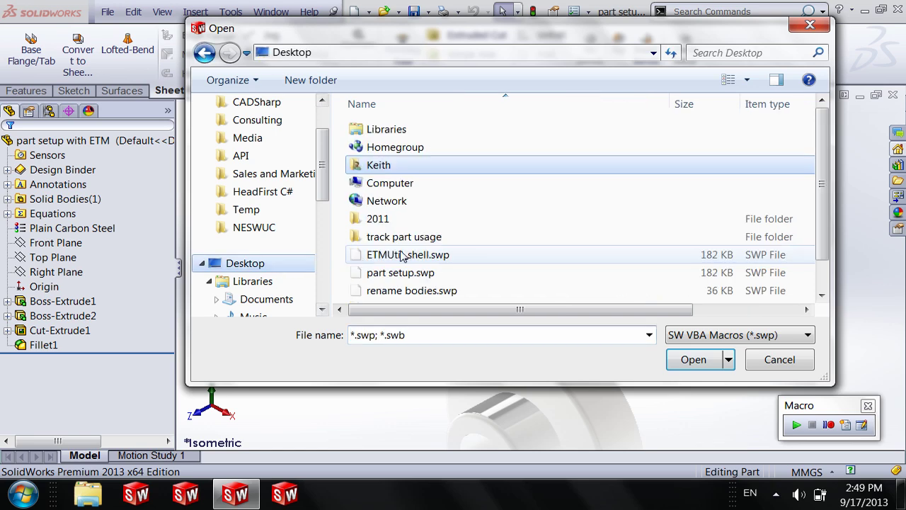
left_click(396, 253)
scroll(435, 255, "down", 1)
double_click(417, 222)
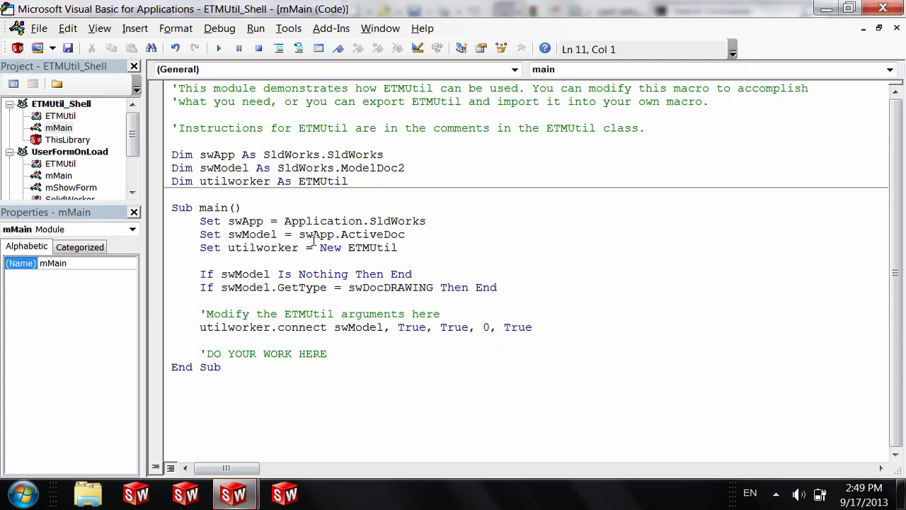
Step: Highlight ActiveDoc, utilworker and the two early-exit If checks in the main routine
left_click(312, 247)
left_click_drag(342, 234, 406, 234)
left_click(405, 234)
left_click_drag(231, 247, 299, 247)
left_click(305, 247)
left_click_drag(517, 287, 148, 261)
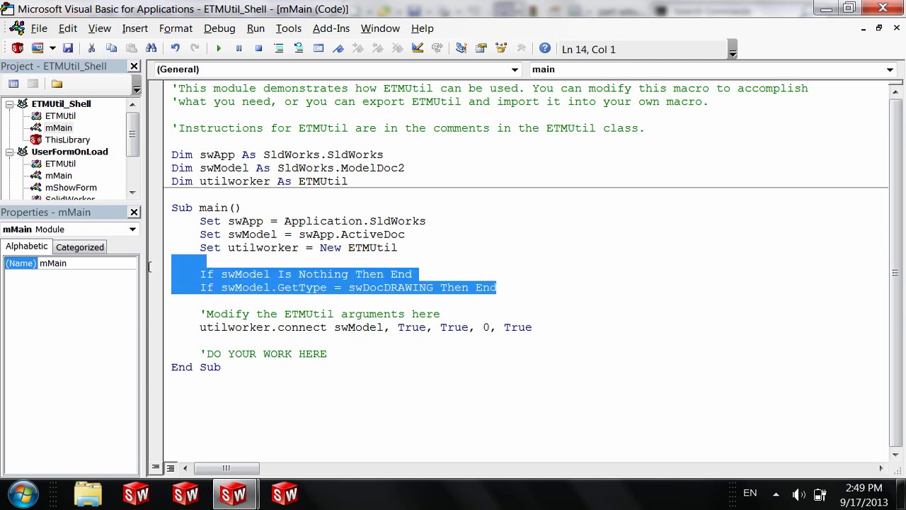
left_click(238, 276)
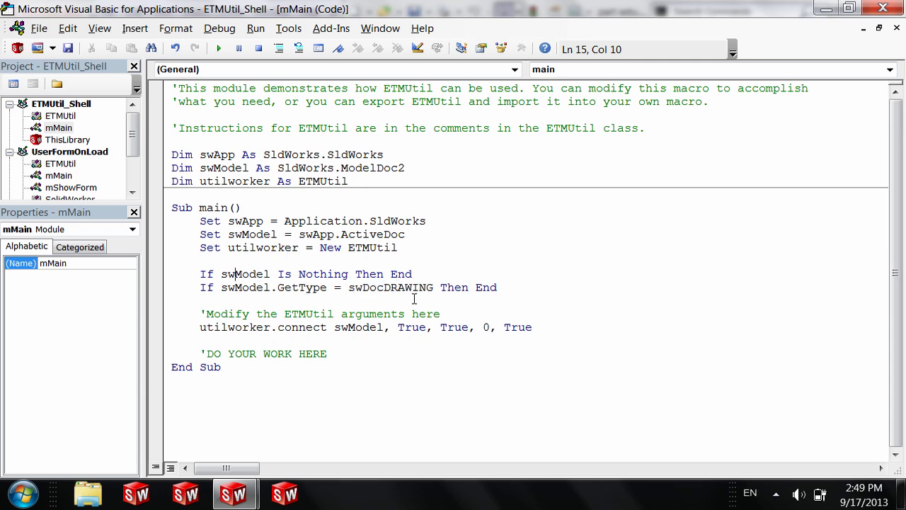
left_click(355, 327)
left_click(402, 328)
key("ctrl+i")
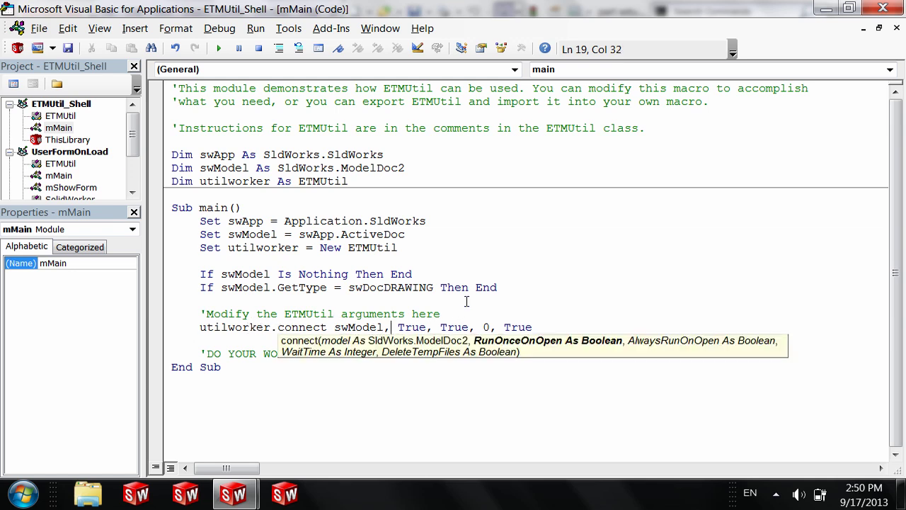
key("Left")
key("Left")
key("Right")
key("Right")
key("Right")
key("Right")
key("Right")
key("Right")
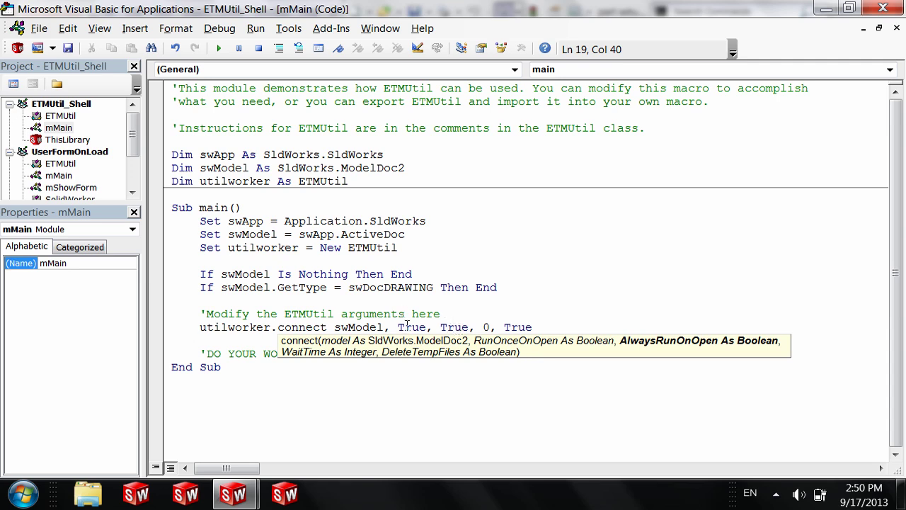
double_click(486, 327)
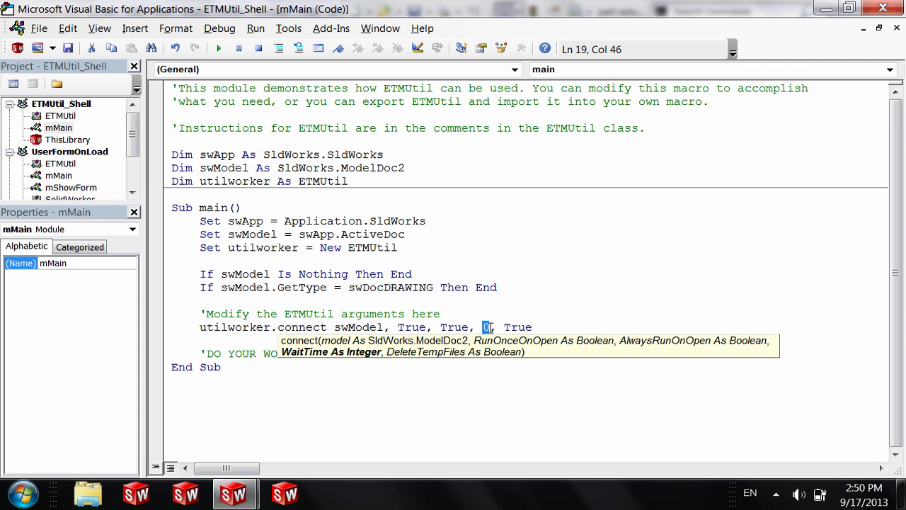
left_click(519, 327)
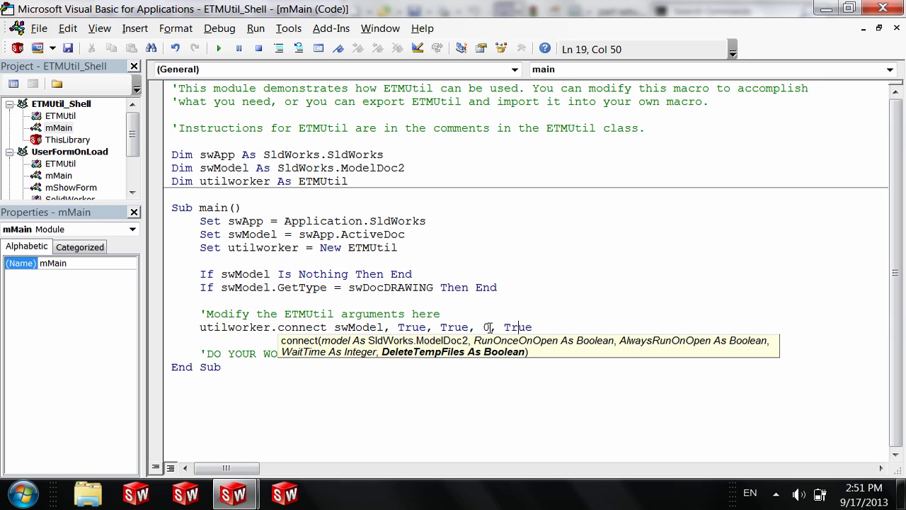
left_click(472, 313)
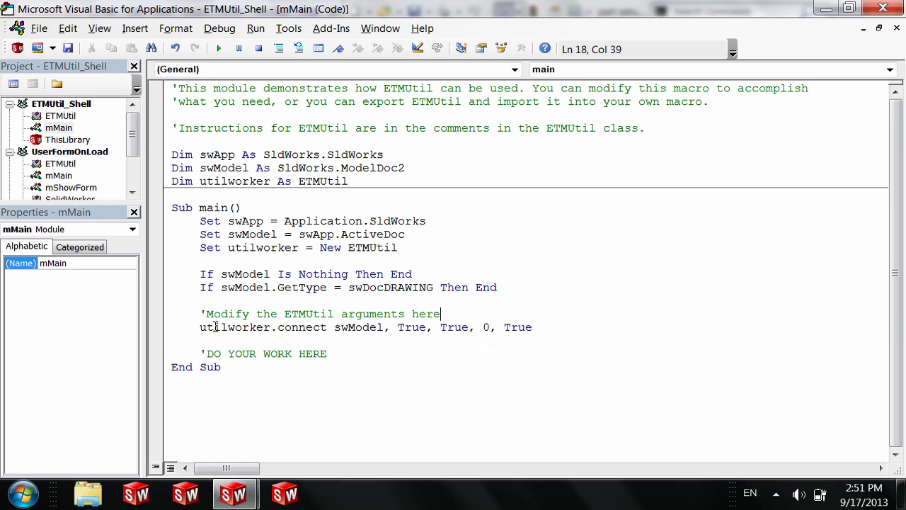
Step: Insert an empty line after 'DO YOUR WORK HERE', then open UserFormOnLoad's mMain module
left_click(544, 328)
left_click(327, 354)
key("Return")
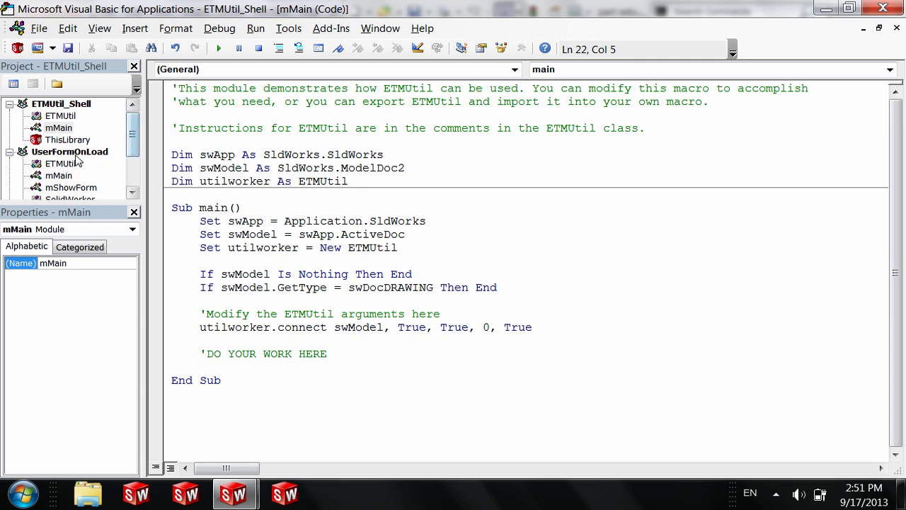
left_click_drag(131, 138, 141, 151)
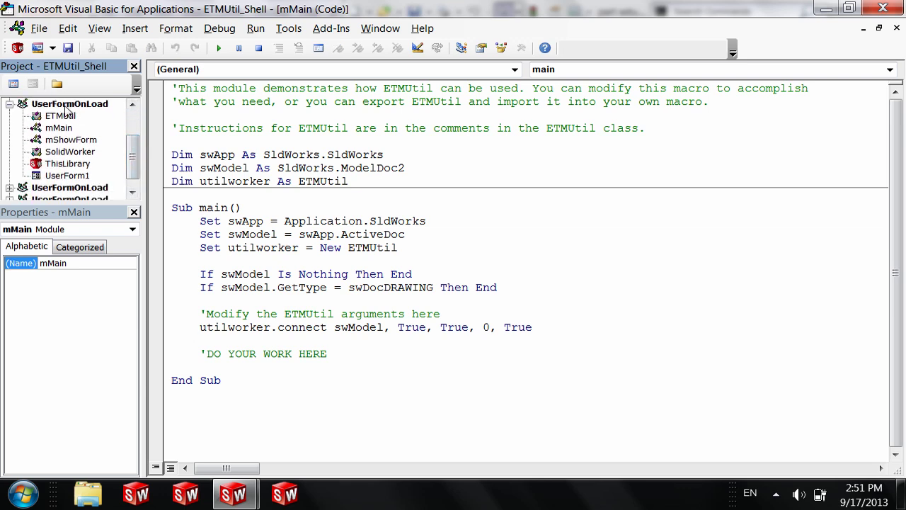
double_click(59, 127)
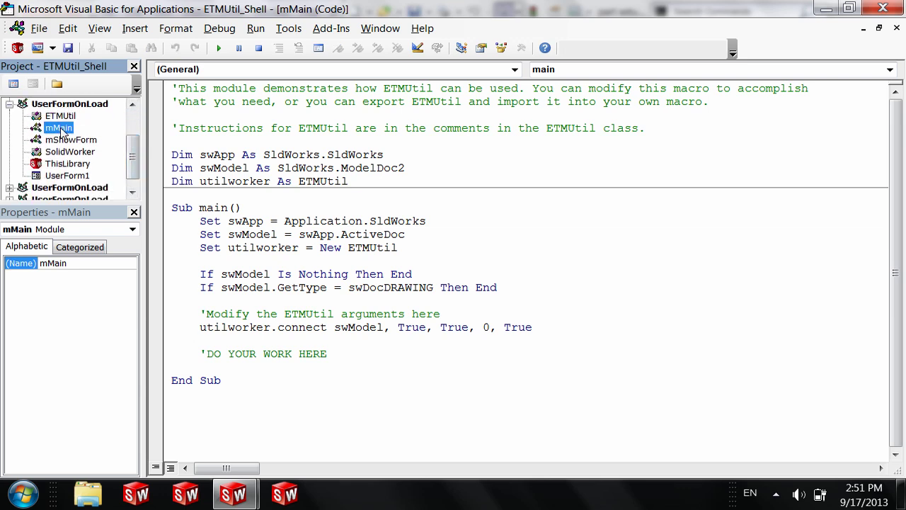
Step: Highlight the utilworker.connect line and the ShowForm call, then select the ETMUtil class module
left_click(313, 314)
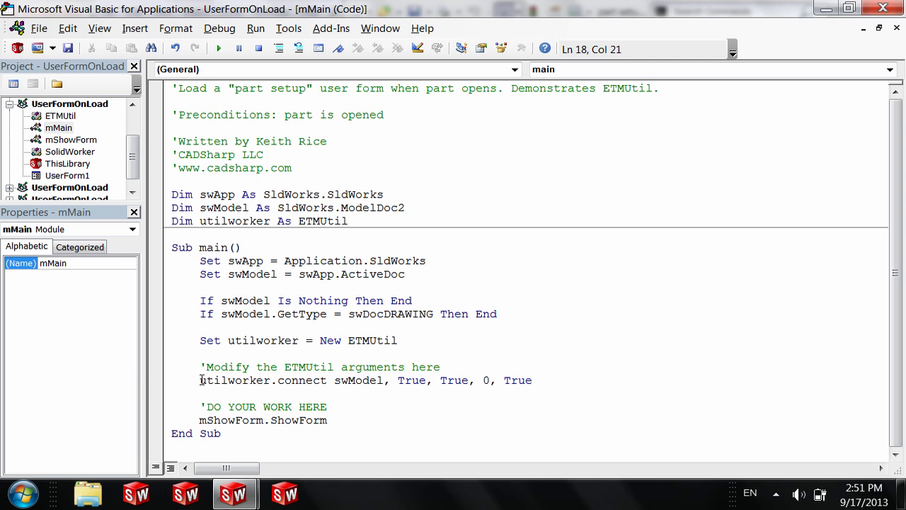
left_click_drag(199, 380, 538, 382)
left_click(544, 380)
left_click_drag(298, 420, 344, 427)
left_click(344, 421)
left_click(60, 117)
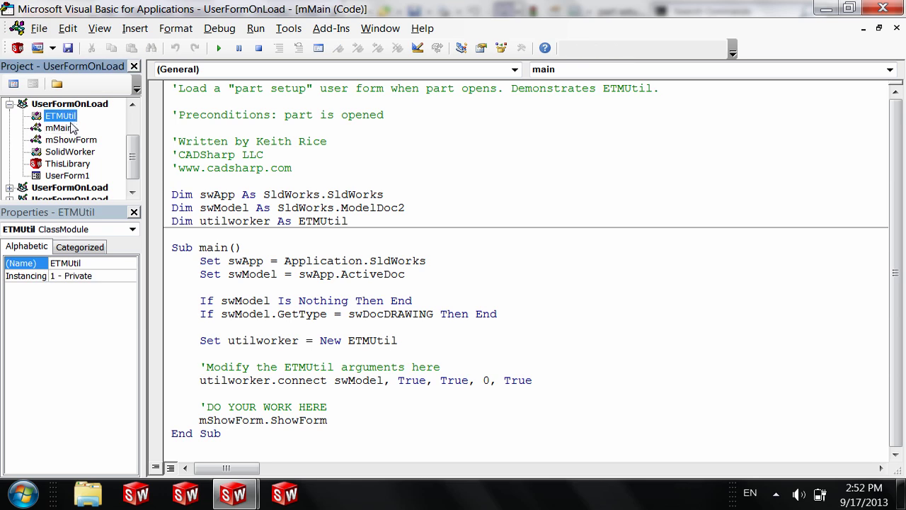
left_click_drag(130, 156, 134, 147)
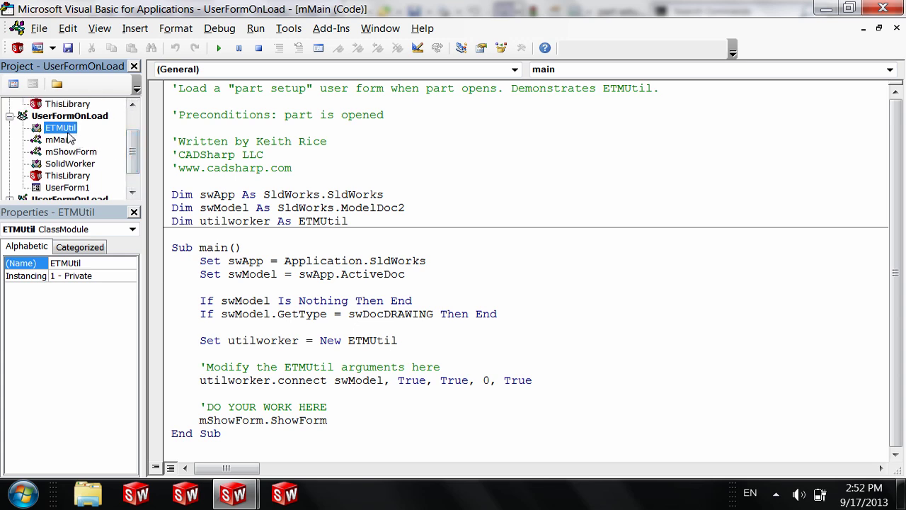